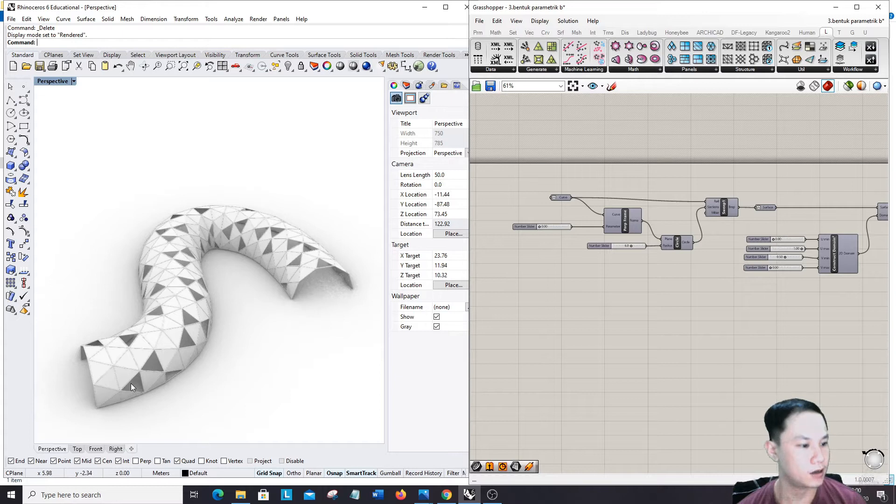
{"action": "right_click_drag", "start_coordinate": [154, 354], "coordinate": [162, 335]}
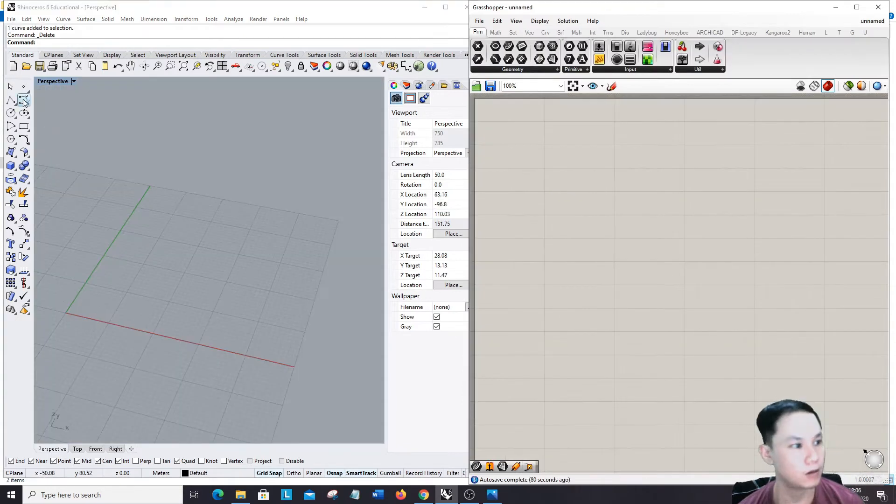
Draw a smooth degree-3 control-point curve from the origin, winding up and over through eleven points to end at X 43, Y 0.
{"action": "left_click", "coordinate": [22, 102]}
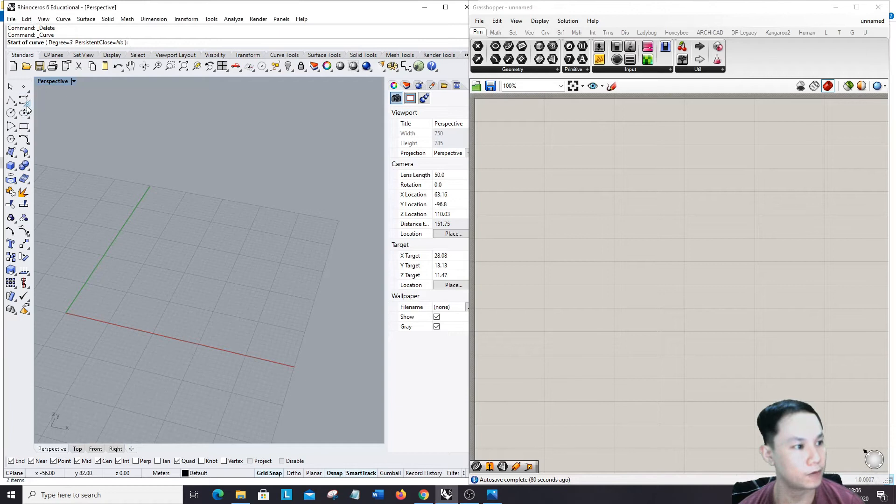
{"action": "left_click", "coordinate": [24, 101]}
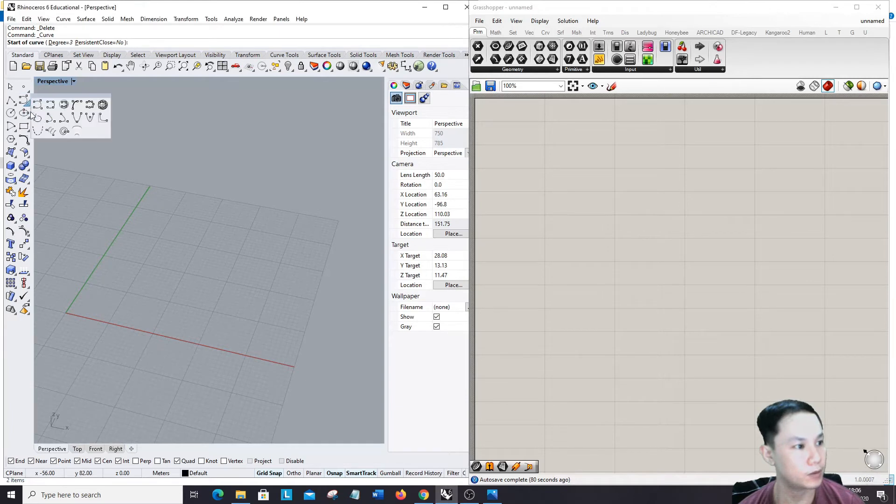
{"action": "left_click", "coordinate": [65, 106]}
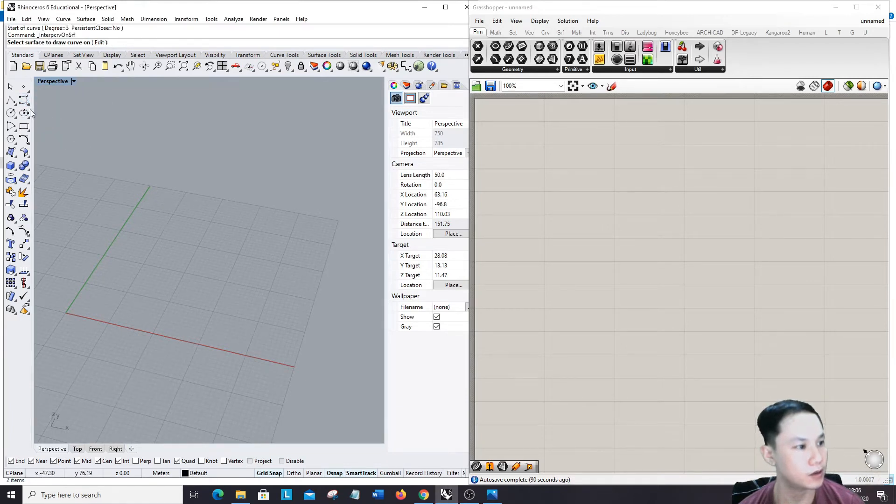
{"action": "left_click", "coordinate": [66, 312]}
{"action": "left_click", "coordinate": [114, 313]}
{"action": "left_click", "coordinate": [150, 304]}
{"action": "left_click", "coordinate": [161, 280]}
{"action": "left_click", "coordinate": [172, 263]}
{"action": "left_click", "coordinate": [198, 238]}
{"action": "left_click", "coordinate": [233, 237]}
{"action": "left_click", "coordinate": [267, 249]}
{"action": "left_click", "coordinate": [279, 277]}
{"action": "left_click", "coordinate": [273, 321]}
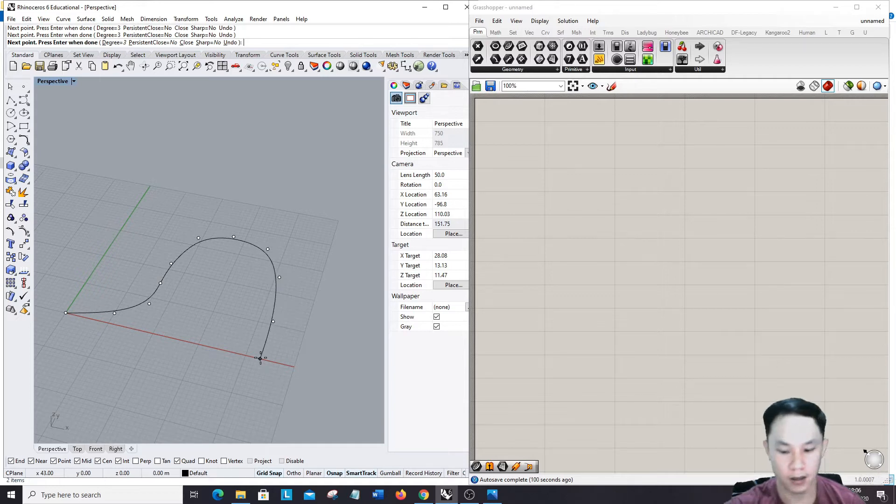
{"action": "left_click", "coordinate": [260, 357]}
{"action": "key", "text": "Return"}
Add a Curve parameter to the Grasshopper canvas, reference the drawn curve in it, and move it toward the upper part of the canvas.
{"action": "double_click", "coordinate": [628, 327]}
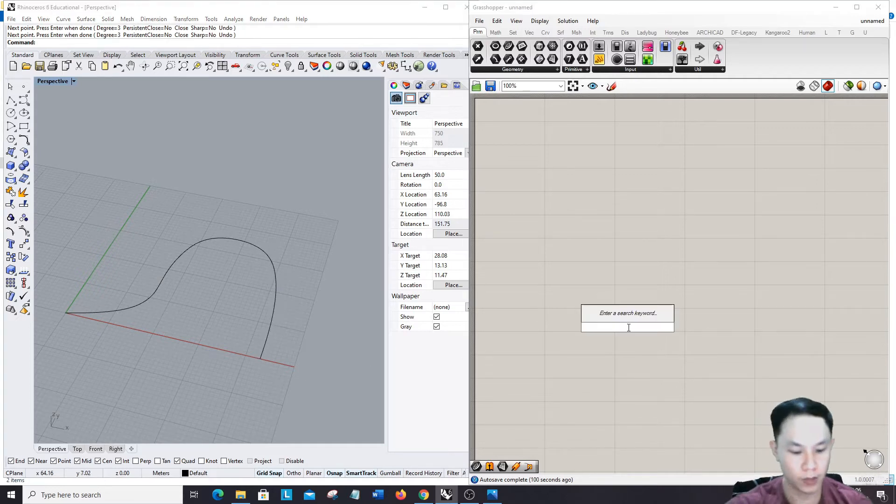
{"action": "type", "text": "curve"}
{"action": "key", "text": "Return"}
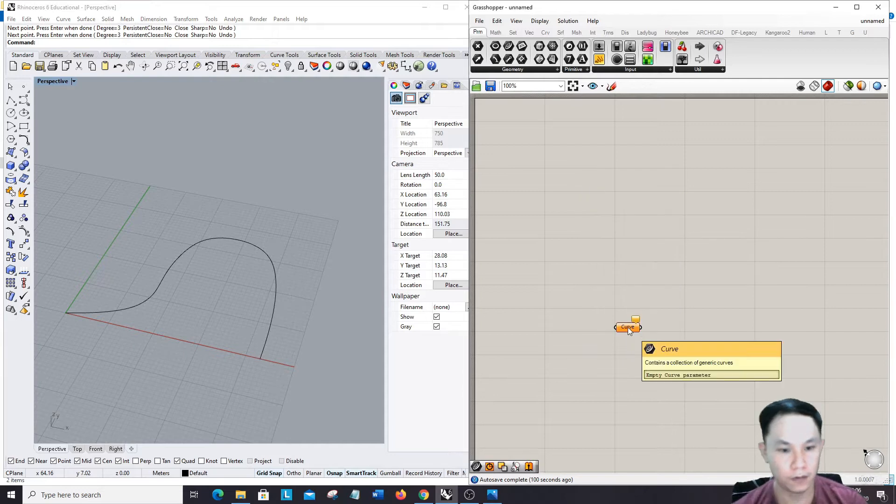
{"action": "right_click", "coordinate": [628, 327]}
{"action": "left_click", "coordinate": [666, 411]}
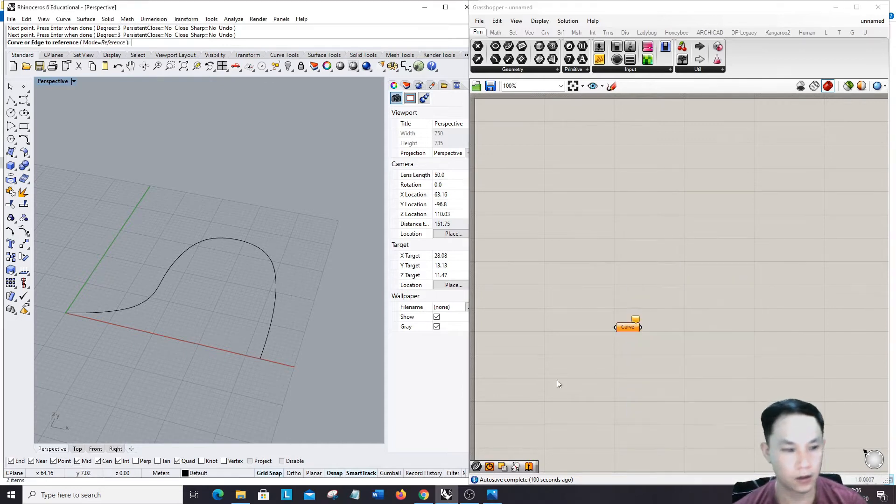
{"action": "left_click", "coordinate": [274, 309]}
{"action": "left_click_drag", "start_coordinate": [625, 329], "coordinate": [570, 221]}
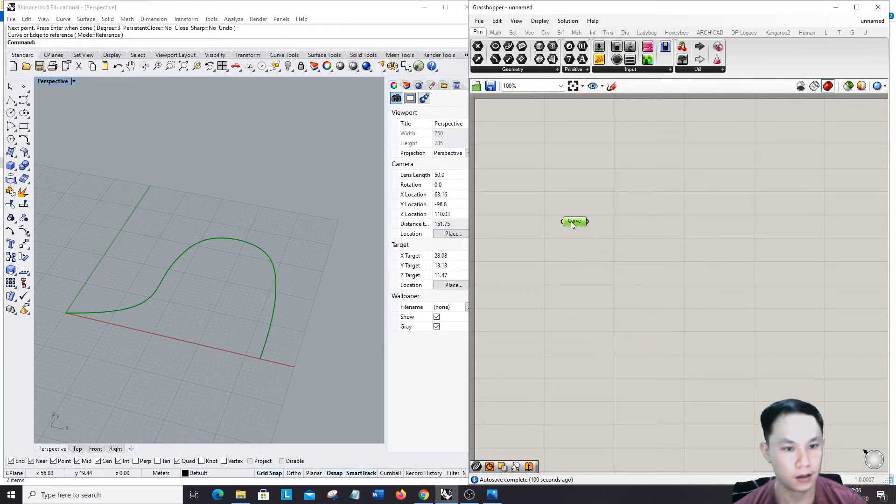
Internalise the referenced curve data in the Curve parameter.
{"action": "scroll", "coordinate": [570, 217], "scroll_direction": "up", "scroll_amount": 3}
{"action": "right_click", "coordinate": [578, 226]}
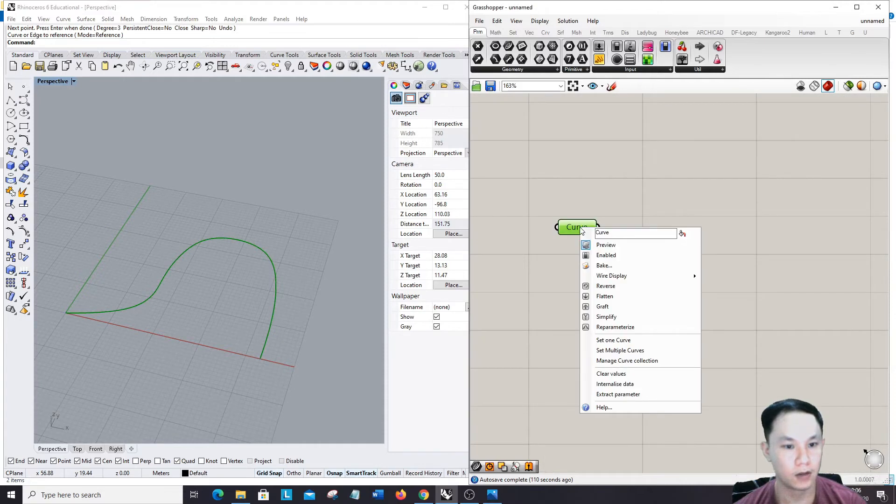
{"action": "left_click", "coordinate": [639, 383]}
{"action": "left_click", "coordinate": [634, 352]}
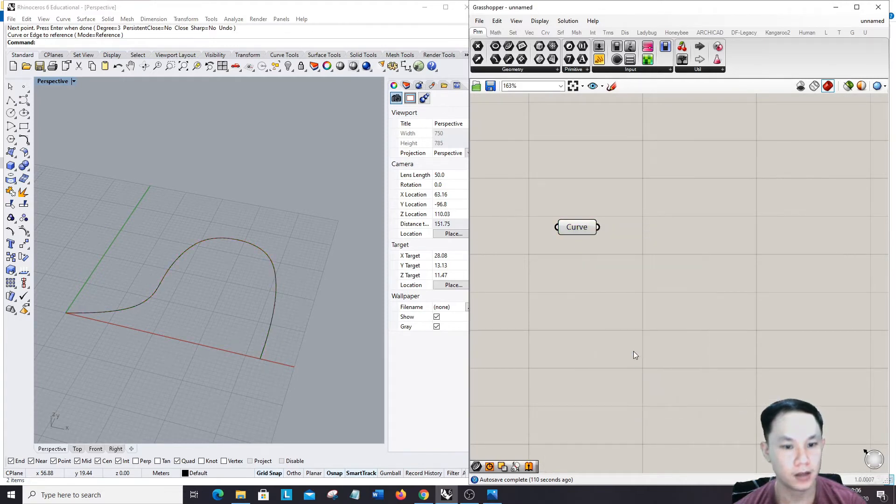
Add a Perp Frame component and connect the Curve parameter to its Curve input.
{"action": "double_click", "coordinate": [712, 281]}
{"action": "type", "text": "perp"}
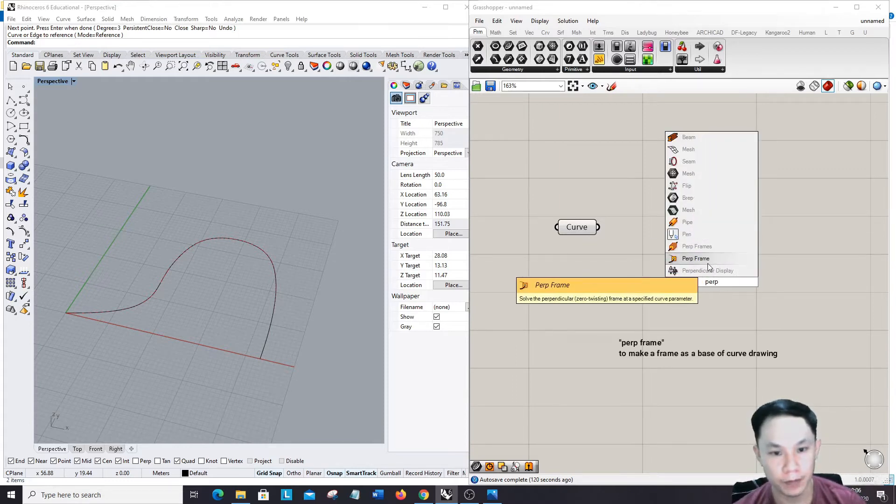
{"action": "left_click", "coordinate": [708, 261]}
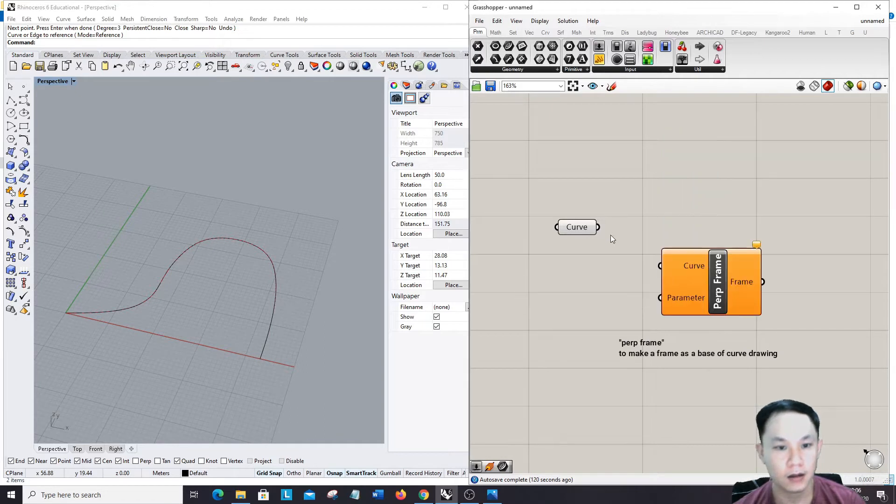
{"action": "left_click_drag", "start_coordinate": [598, 228], "coordinate": [714, 254]}
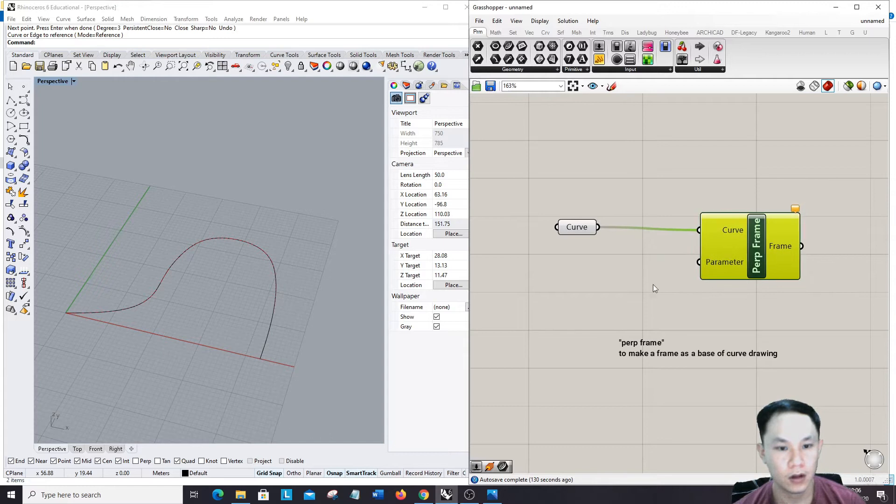
Try driving Perp Frame's Parameter input with a 0 to 100 number slider at 55 and 85, and delete the slider.
{"action": "double_click", "coordinate": [592, 289]}
{"action": "type", "text": "0<100"}
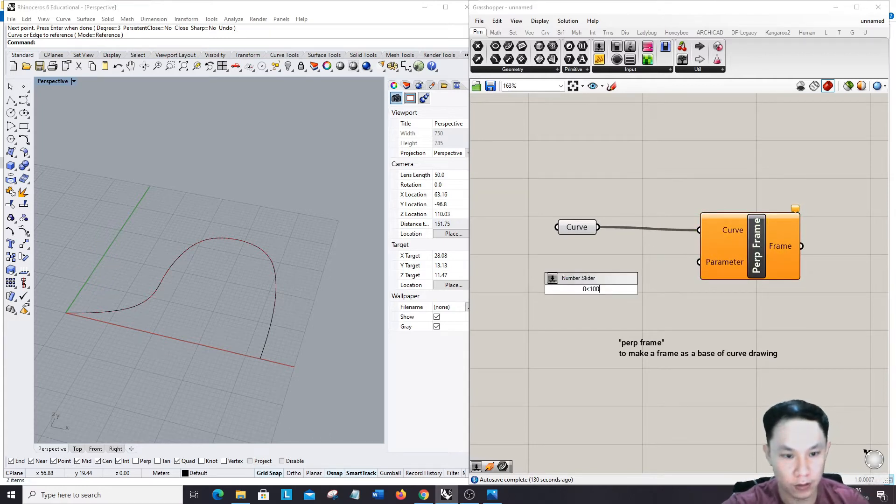
{"action": "key", "text": "Return"}
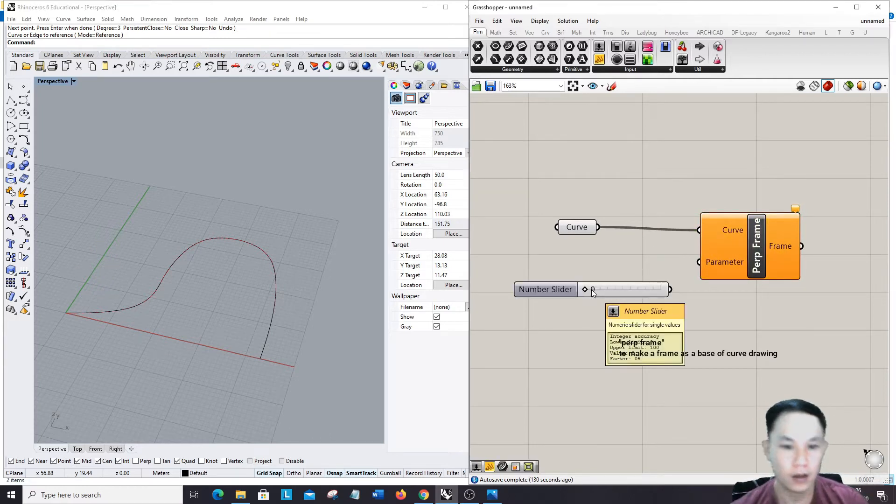
{"action": "left_click_drag", "start_coordinate": [670, 290], "coordinate": [698, 262]}
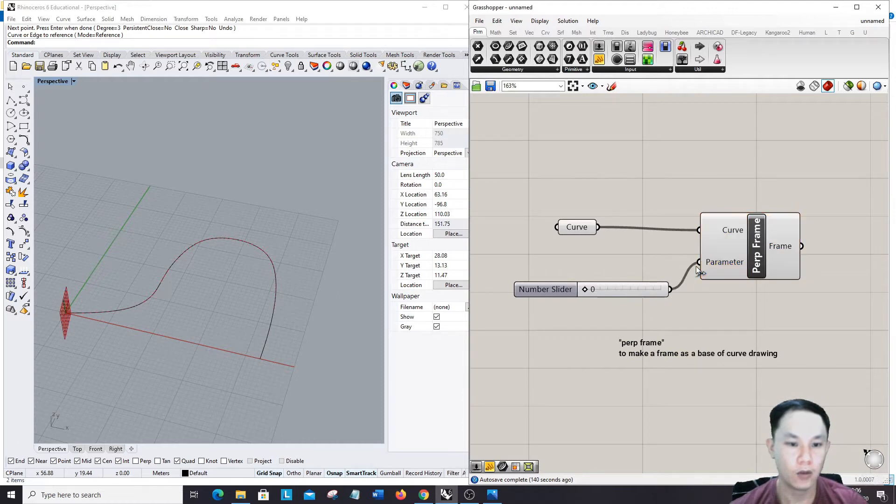
{"action": "left_click_drag", "start_coordinate": [586, 289], "coordinate": [628, 293]}
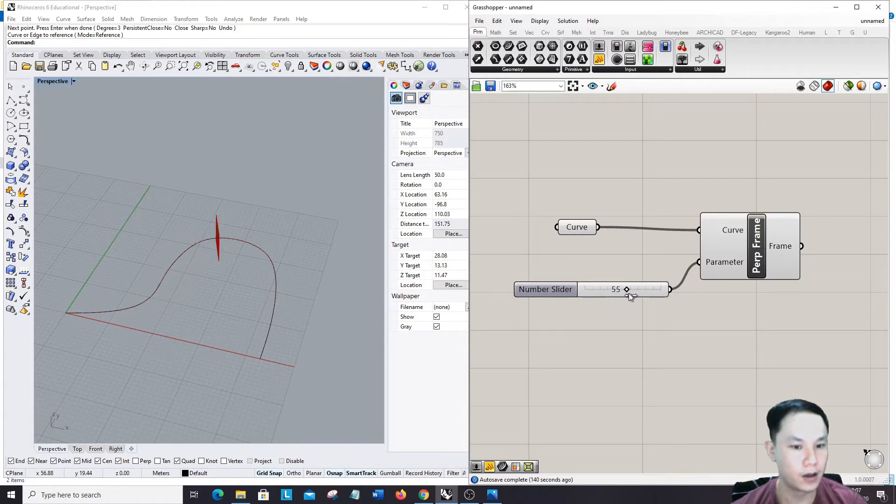
{"action": "left_click_drag", "start_coordinate": [628, 293], "coordinate": [650, 294]}
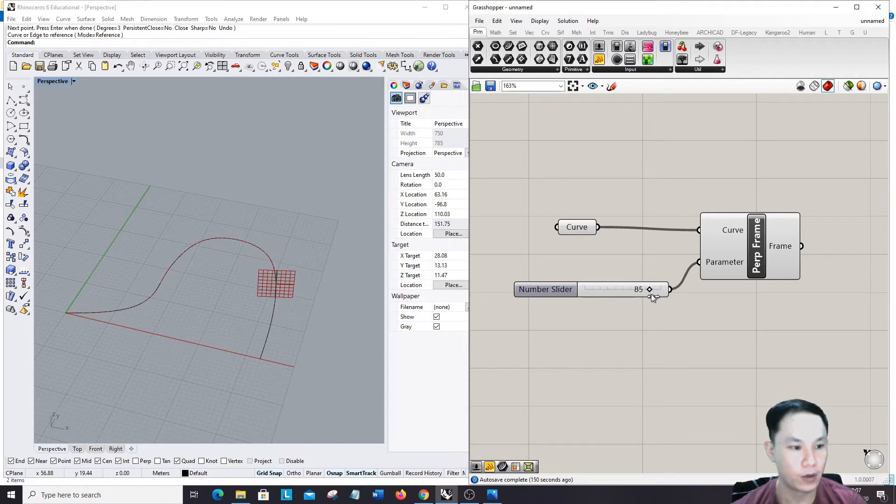
{"action": "key", "text": "Delete"}
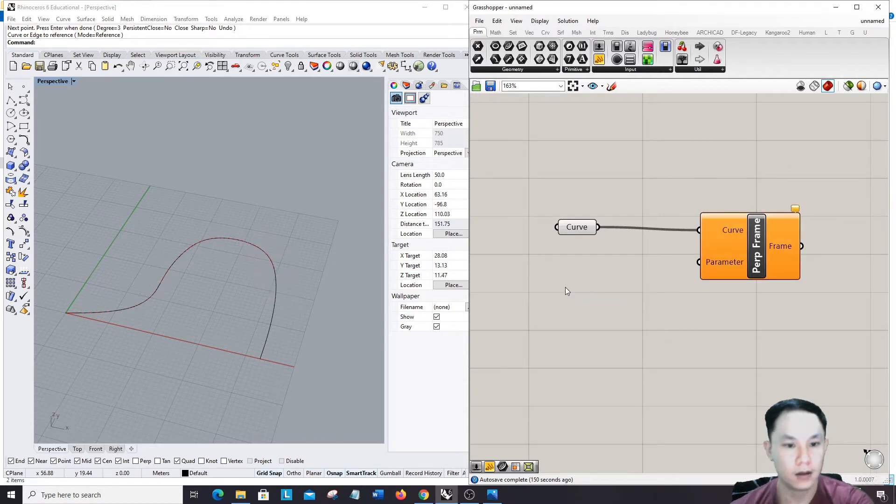
Reparameterize the Curve parameter and drive Perp Frame's Parameter input with a 0 to 1.00 number slider set to 0.53.
{"action": "right_click", "coordinate": [580, 231]}
{"action": "left_click", "coordinate": [629, 342]}
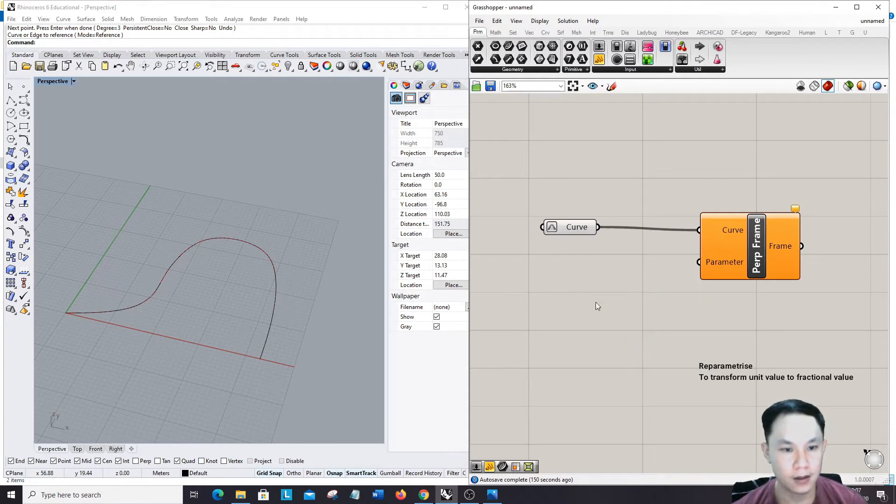
{"action": "double_click", "coordinate": [589, 285]}
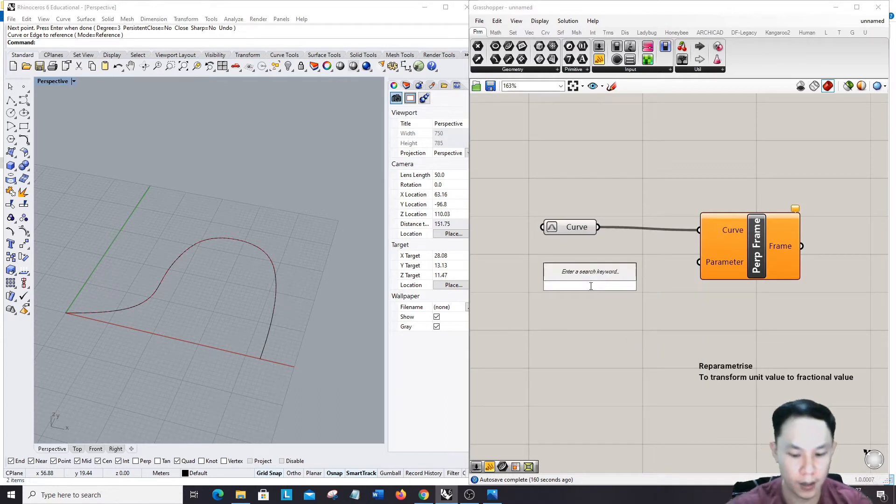
{"action": "type", "text": "0"}
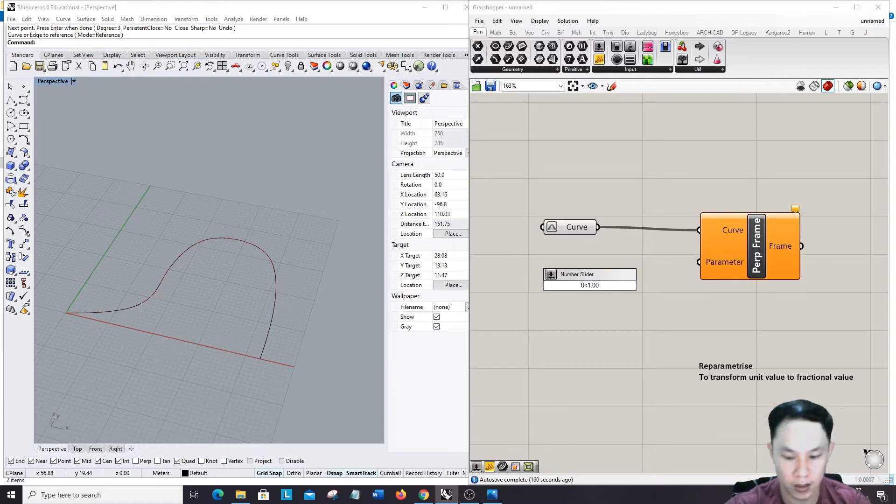
{"action": "type", "text": "<1.00"}
{"action": "key", "text": "Return"}
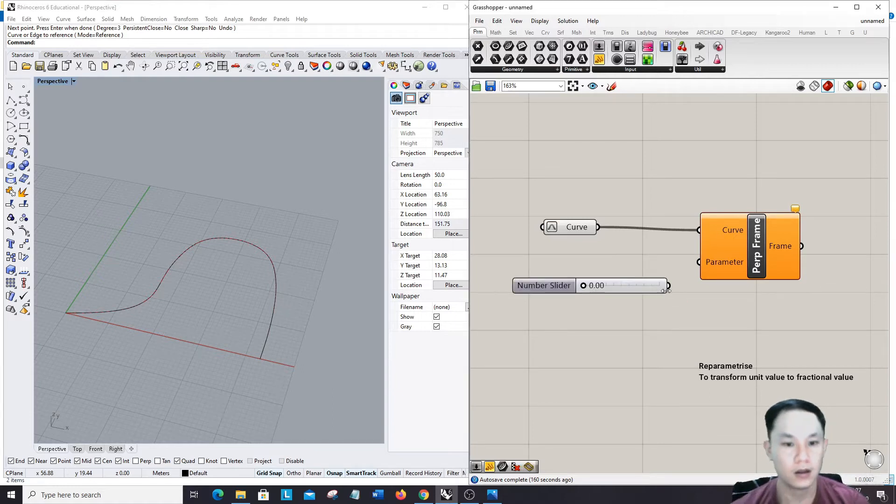
{"action": "left_click_drag", "start_coordinate": [668, 286], "coordinate": [698, 262]}
{"action": "left_click_drag", "start_coordinate": [583, 285], "coordinate": [623, 292]}
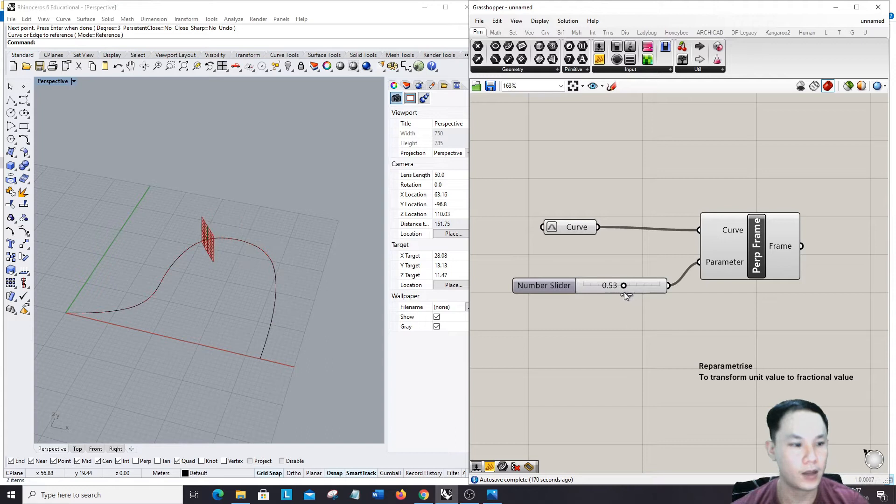
Line up the number slider and Curve parameter with the Perp Frame inputs, and set the slider to 0.00.
{"action": "left_click_drag", "start_coordinate": [548, 286], "coordinate": [538, 262]}
{"action": "left_click", "coordinate": [573, 229]}
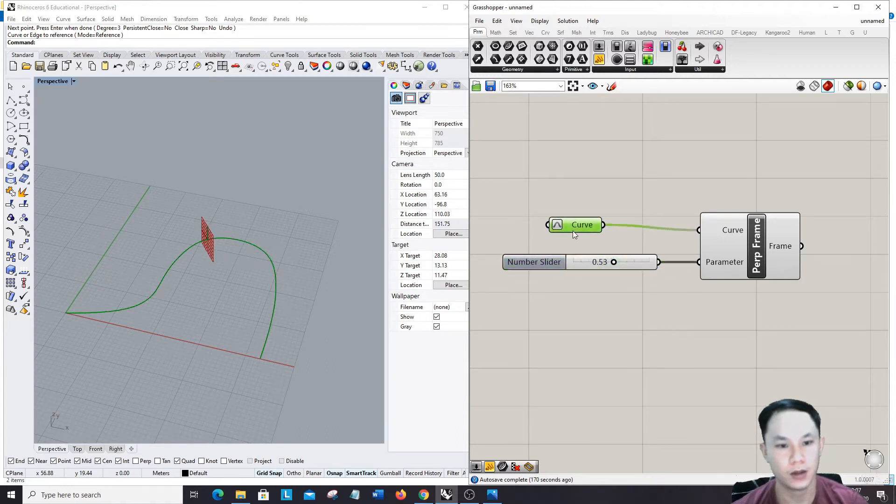
{"action": "scroll", "coordinate": [572, 238], "scroll_direction": "down", "scroll_amount": 3}
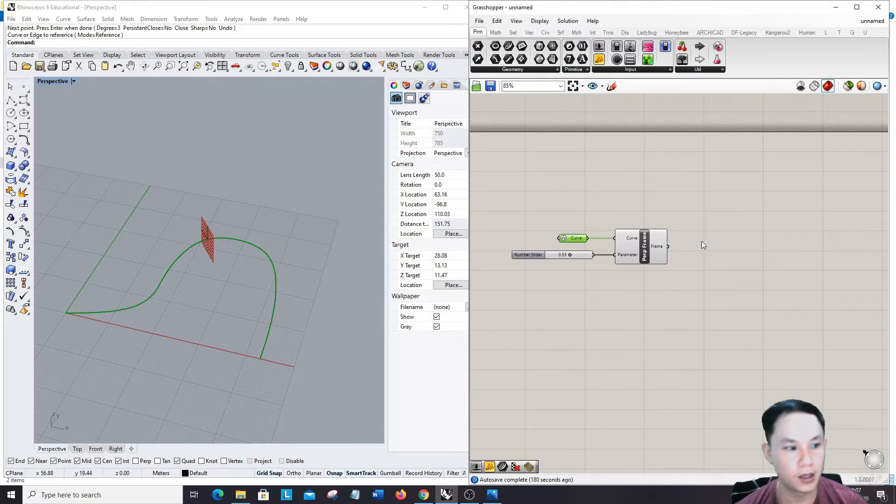
{"action": "left_click_drag", "start_coordinate": [570, 254], "coordinate": [547, 261]}
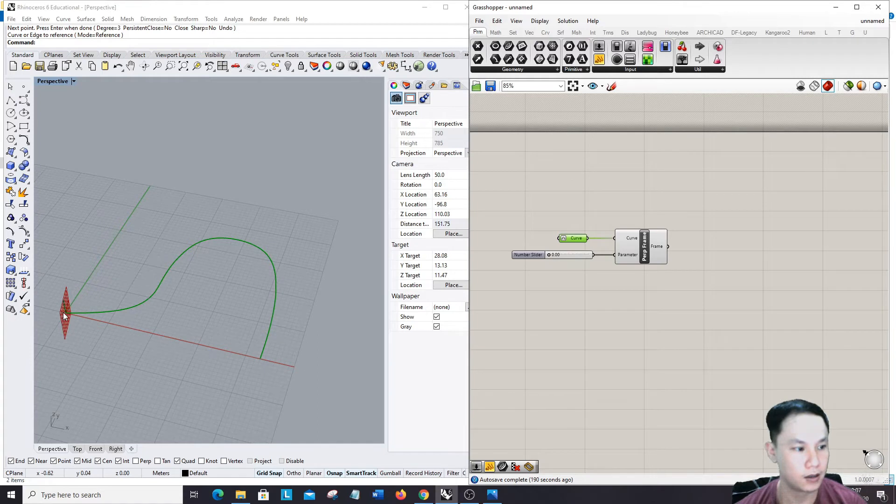
Add a Circle component defined by base plane and radius, and connect Perp Frame's Frame output to its Plane input.
{"action": "double_click", "coordinate": [731, 264]}
{"action": "type", "text": "circle"}
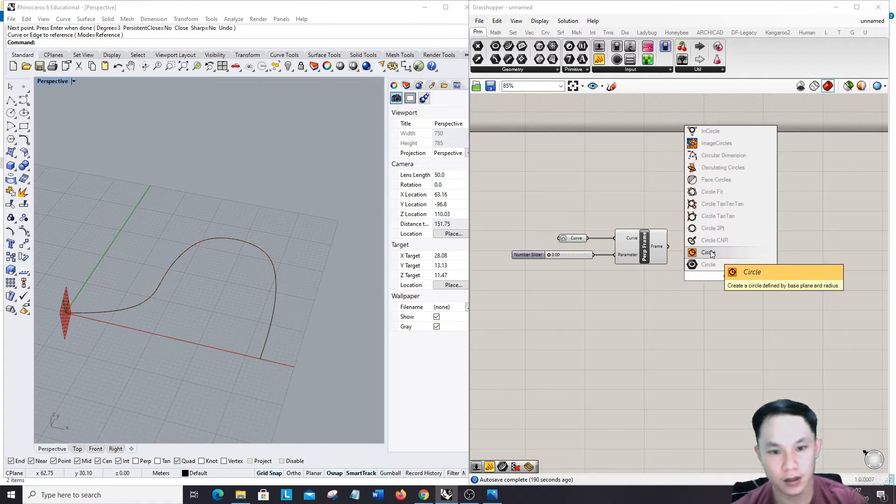
{"action": "left_click", "coordinate": [711, 253]}
{"action": "left_click_drag", "start_coordinate": [669, 246], "coordinate": [708, 271]}
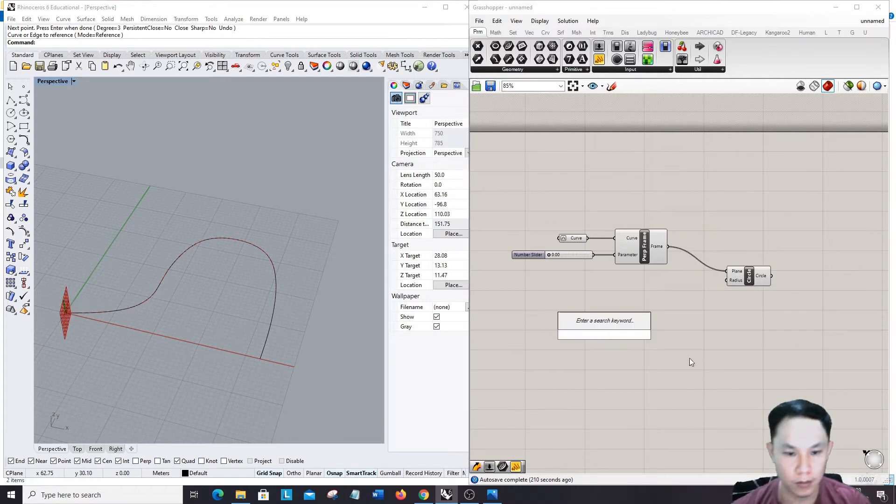
Add a 0 to 10 number slider, place it beside the Circle component, and connect it to the Radius input with value 5.
{"action": "left_click", "coordinate": [689, 356]}
{"action": "double_click", "coordinate": [683, 346]}
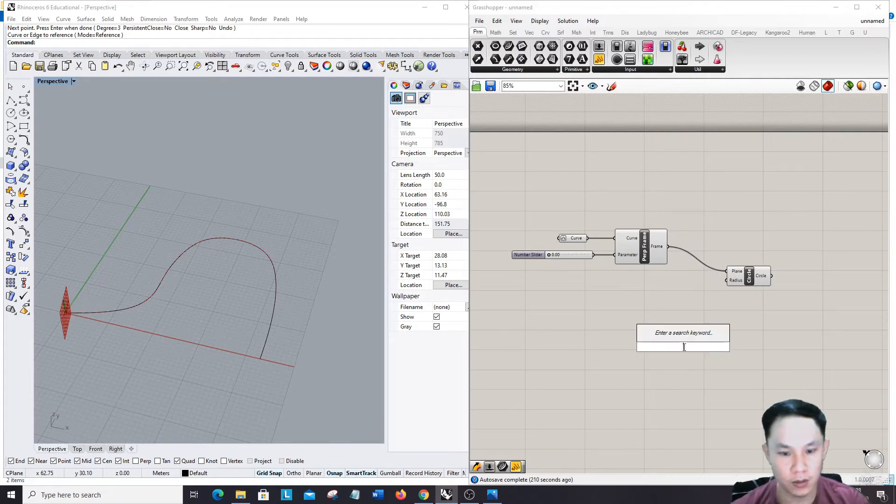
{"action": "type", "text": "0<10"}
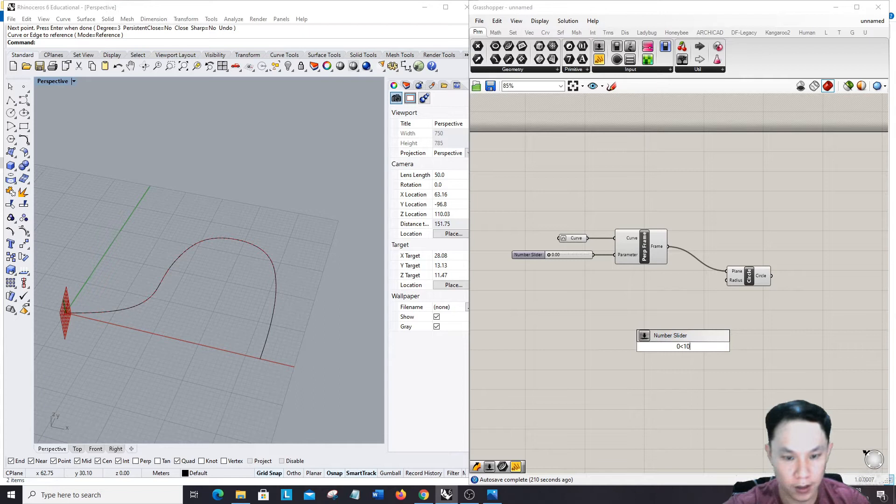
{"action": "key", "text": "Return"}
{"action": "scroll", "coordinate": [717, 347], "scroll_direction": "up", "scroll_amount": 5}
{"action": "left_click_drag", "start_coordinate": [667, 405], "coordinate": [612, 262]}
{"action": "left_click_drag", "start_coordinate": [741, 265], "coordinate": [789, 260]}
{"action": "mouse_move", "coordinate": [686, 268]}
{"action": "left_mouse_down"}
{"action": "mouse_move", "coordinate": [717, 266]}
{"action": "mouse_move", "coordinate": [687, 275]}
{"action": "left_mouse_up"}
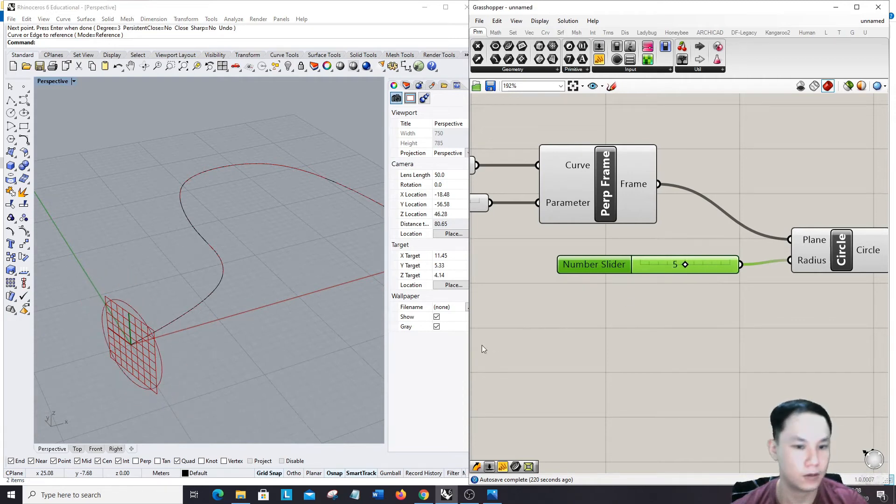
{"action": "scroll", "coordinate": [483, 349], "scroll_direction": "down", "scroll_amount": 5}
{"action": "scroll", "coordinate": [125, 309], "scroll_direction": "down", "scroll_amount": 2}
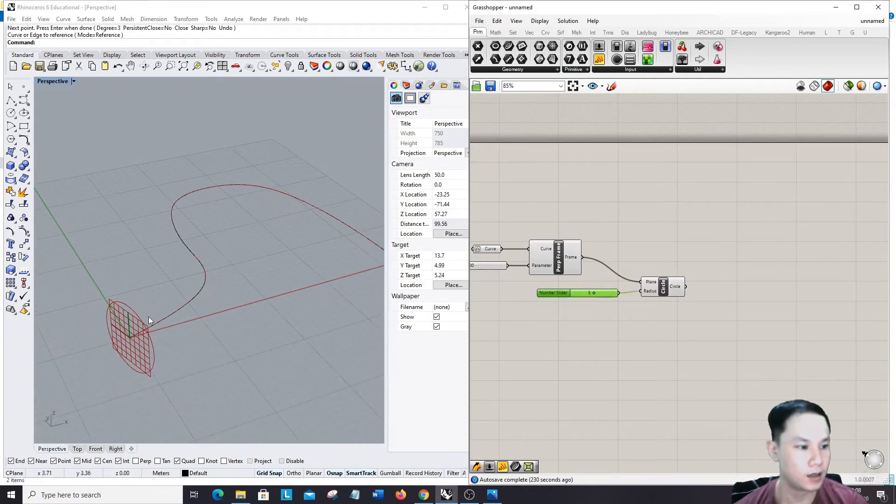
{"action": "scroll", "coordinate": [181, 211], "scroll_direction": "down", "scroll_amount": 2}
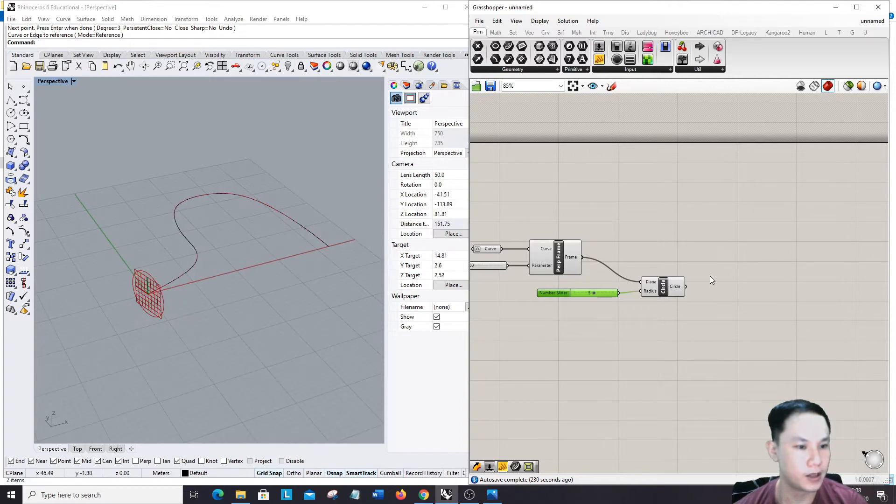
Add a Sweep1 component and place it beyond the Circle component, slightly higher than it.
{"action": "scroll", "coordinate": [709, 276], "scroll_direction": "up", "scroll_amount": 3}
{"action": "double_click", "coordinate": [757, 288]}
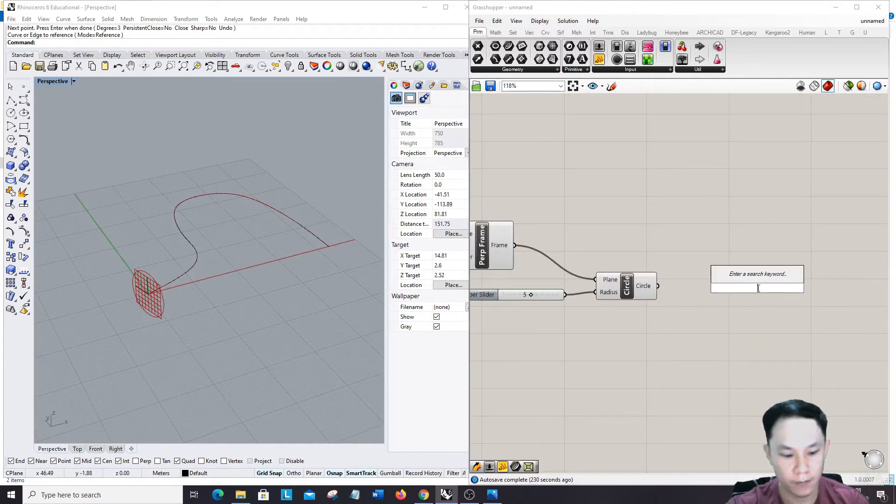
{"action": "type", "text": "swee"}
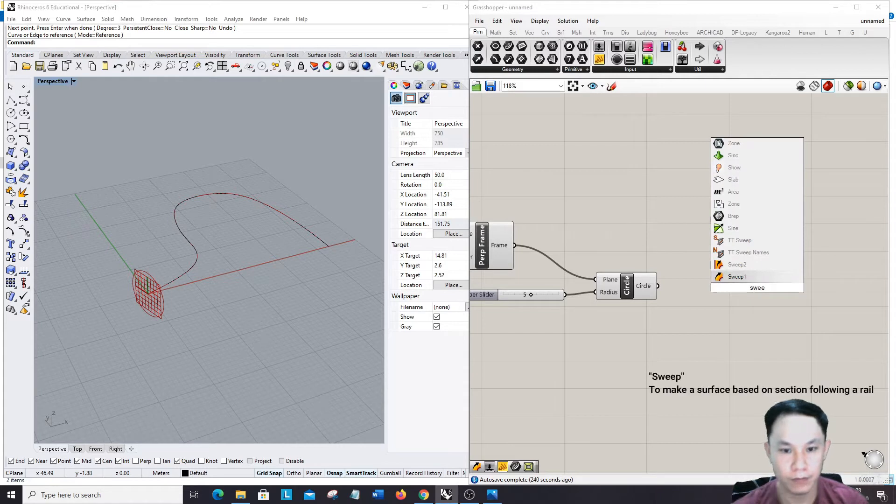
{"action": "left_click", "coordinate": [744, 276]}
{"action": "scroll", "coordinate": [744, 275], "scroll_direction": "down", "scroll_amount": 2}
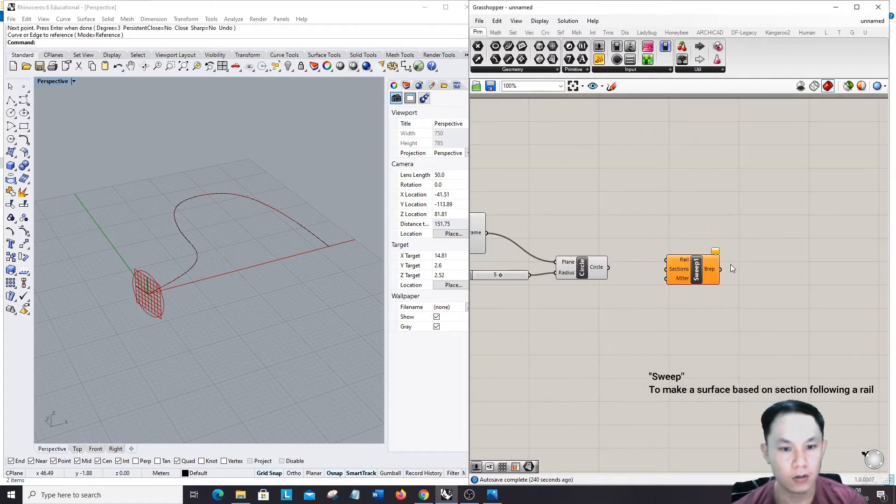
{"action": "left_click_drag", "start_coordinate": [699, 268], "coordinate": [698, 223]}
{"action": "scroll", "coordinate": [639, 228], "scroll_direction": "down", "scroll_amount": 2}
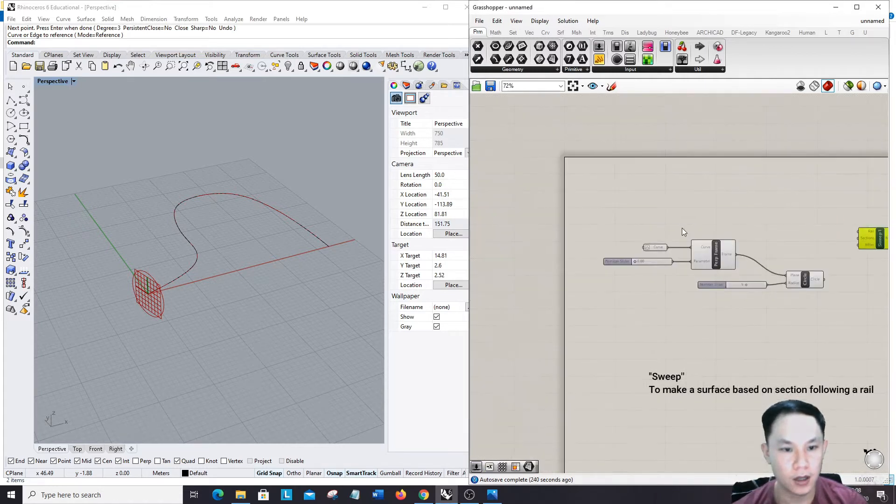
Move the Curve parameter above Perp Frame and connect it to Sweep1's Rail input.
{"action": "scroll", "coordinate": [652, 245], "scroll_direction": "up", "scroll_amount": 2}
{"action": "left_click_drag", "start_coordinate": [653, 247], "coordinate": [657, 228]}
{"action": "scroll", "coordinate": [623, 229], "scroll_direction": "down", "scroll_amount": 1}
{"action": "right_click_drag", "start_coordinate": [837, 253], "coordinate": [782, 247]}
{"action": "left_click_drag", "start_coordinate": [861, 230], "coordinate": [845, 239]}
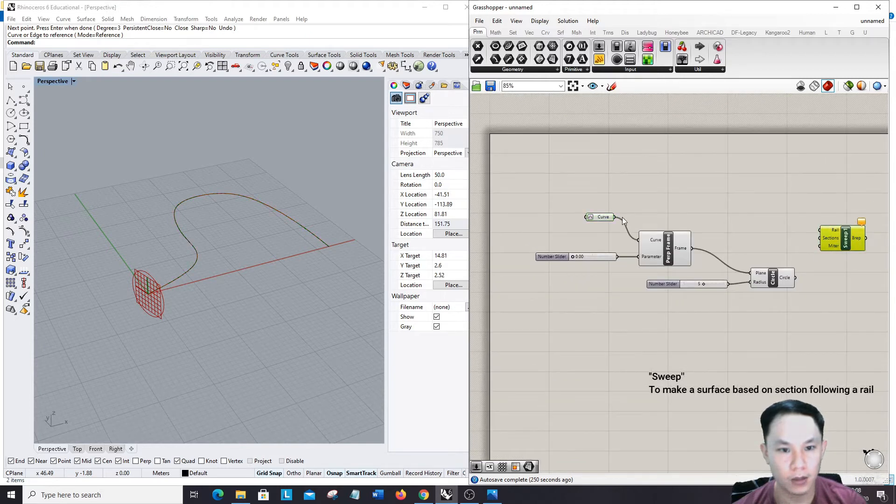
{"action": "left_click_drag", "start_coordinate": [614, 217], "coordinate": [820, 230]}
Connect the Circle output to Sweep1's Sections input and shift Sweep1 slightly away from the Circle component.
{"action": "scroll", "coordinate": [833, 246], "scroll_direction": "up", "scroll_amount": 3}
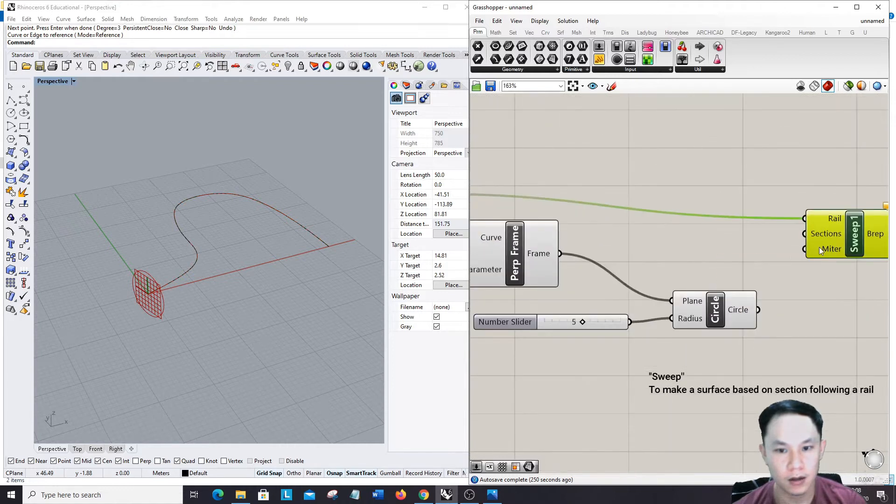
{"action": "scroll", "coordinate": [760, 311], "scroll_direction": "down", "scroll_amount": 1}
{"action": "left_click_drag", "start_coordinate": [760, 316], "coordinate": [796, 252]}
{"action": "left_click", "coordinate": [265, 284]}
{"action": "scroll", "coordinate": [561, 290], "scroll_direction": "down", "scroll_amount": 5}
{"action": "scroll", "coordinate": [686, 287], "scroll_direction": "up", "scroll_amount": 5}
{"action": "left_click_drag", "start_coordinate": [670, 247], "coordinate": [676, 247]}
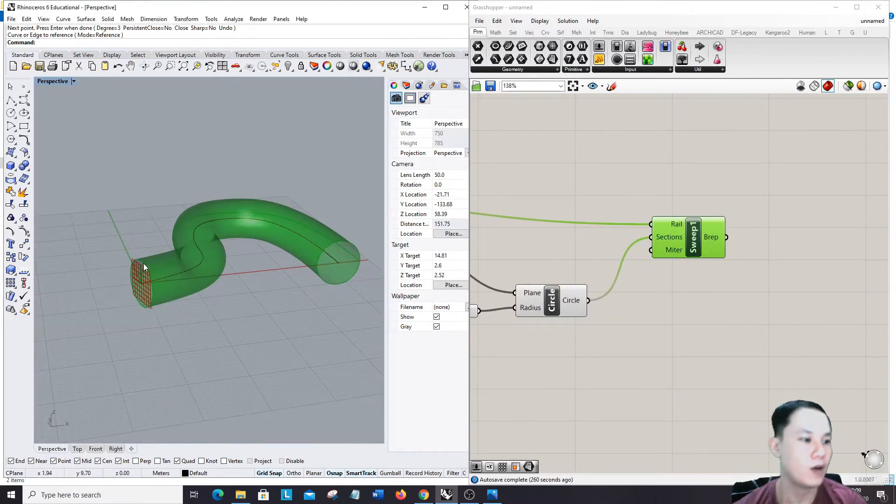
Add an Isotrim component, connect Sweep1's Brep output to its Surface input, and move it farther from Sweep1.
{"action": "scroll", "coordinate": [609, 298], "scroll_direction": "down", "scroll_amount": 3}
{"action": "scroll", "coordinate": [685, 284], "scroll_direction": "up", "scroll_amount": 3}
{"action": "scroll", "coordinate": [684, 288], "scroll_direction": "down", "scroll_amount": 1}
{"action": "double_click", "coordinate": [768, 256]}
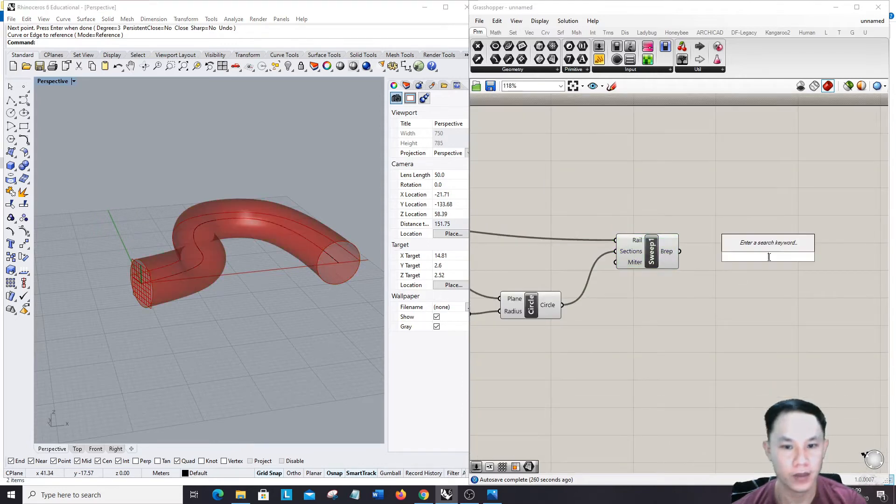
{"action": "type", "text": "isotrim"}
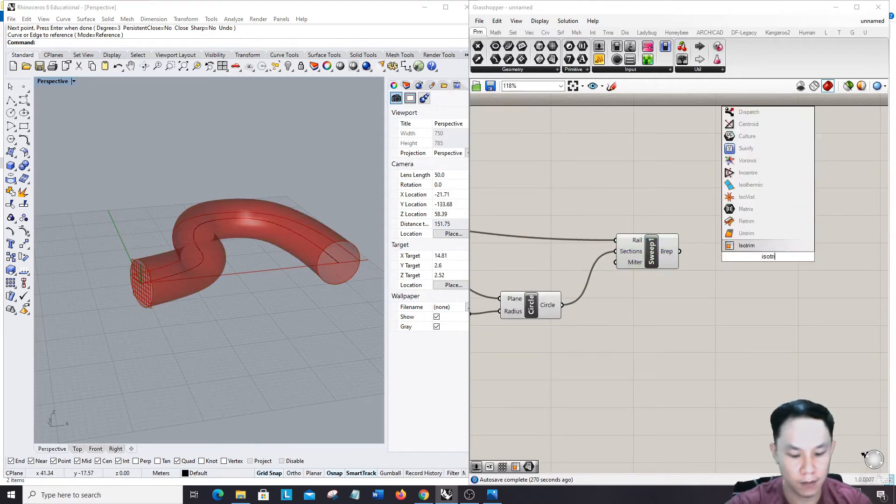
{"action": "key", "text": "Return"}
{"action": "left_click_drag", "start_coordinate": [679, 251], "coordinate": [733, 248]}
{"action": "left_click_drag", "start_coordinate": [747, 259], "coordinate": [806, 257]}
Add a Construct Domain² component with U and V minimum and maximum inputs, and connect its 2D Domain output to Isotrim's Domain input.
{"action": "double_click", "coordinate": [740, 343]}
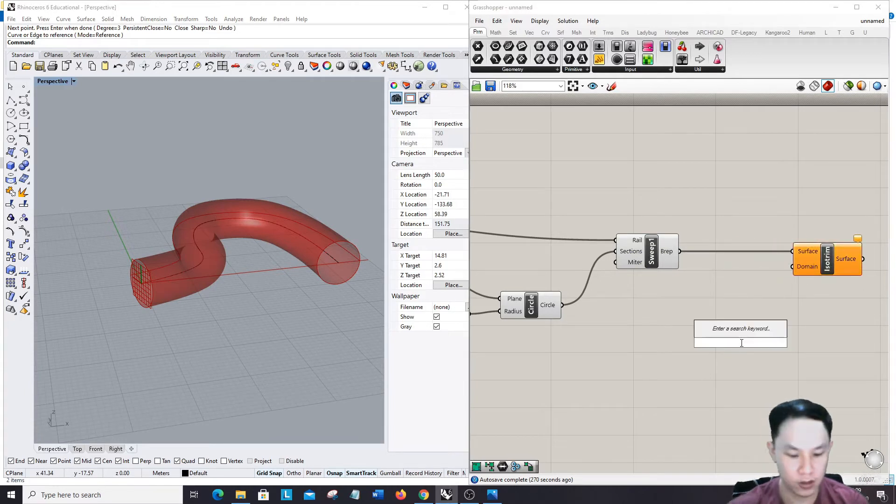
{"action": "type", "text": "construct"}
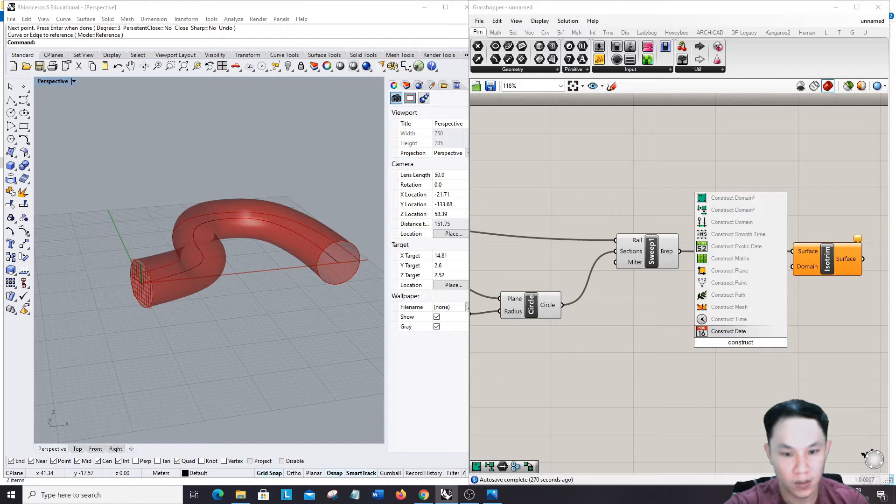
{"action": "left_click", "coordinate": [758, 202]}
{"action": "scroll", "coordinate": [661, 337], "scroll_direction": "up", "scroll_amount": 2}
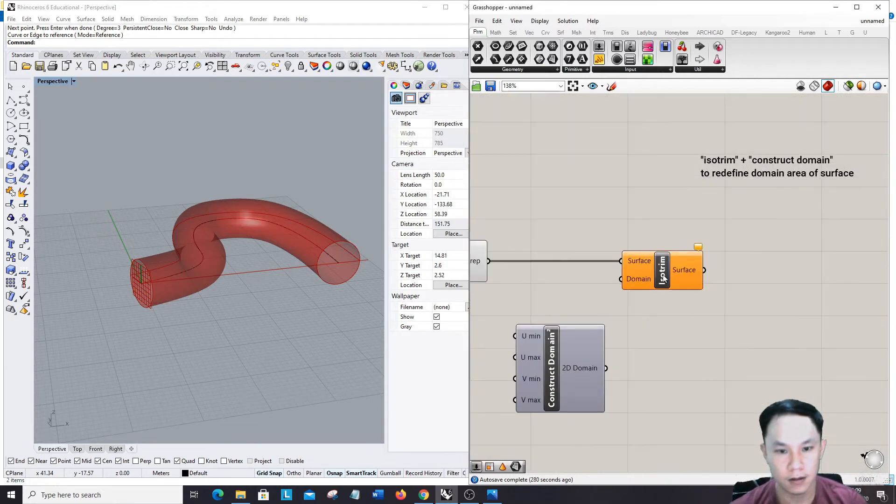
{"action": "left_click", "coordinate": [701, 264]}
{"action": "left_click_drag", "start_coordinate": [606, 368], "coordinate": [677, 270]}
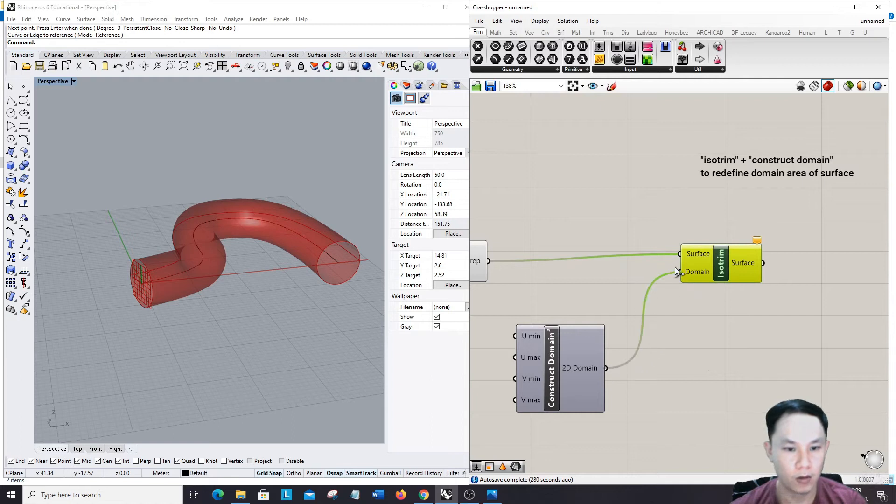
Shift Construct Domain² and Isotrim farther from Sweep1 to leave room between the components.
{"action": "scroll", "coordinate": [615, 373], "scroll_direction": "down", "scroll_amount": 2}
{"action": "left_click", "coordinate": [636, 342]}
{"action": "scroll", "coordinate": [671, 330], "scroll_direction": "down", "scroll_amount": 1}
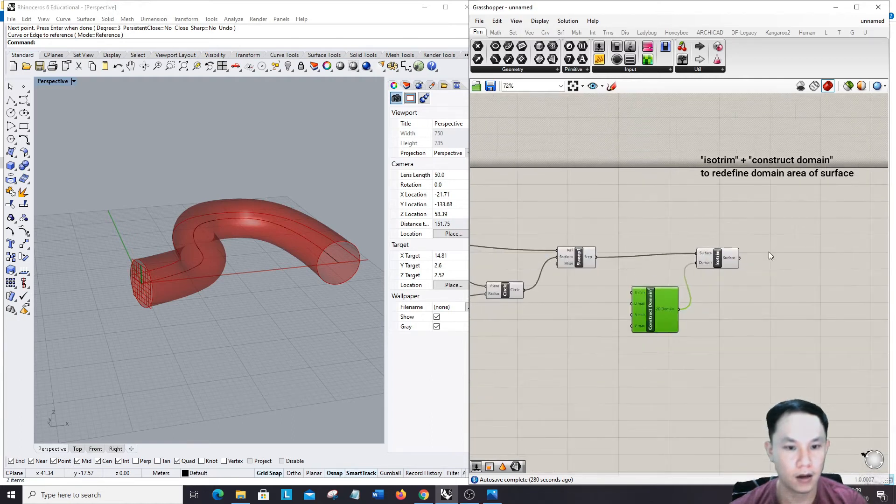
{"action": "scroll", "coordinate": [740, 253], "scroll_direction": "up", "scroll_amount": 1}
{"action": "left_click", "coordinate": [698, 266]}
{"action": "scroll", "coordinate": [741, 278], "scroll_direction": "down", "scroll_amount": 1}
{"action": "scroll", "coordinate": [631, 286], "scroll_direction": "up", "scroll_amount": 2}
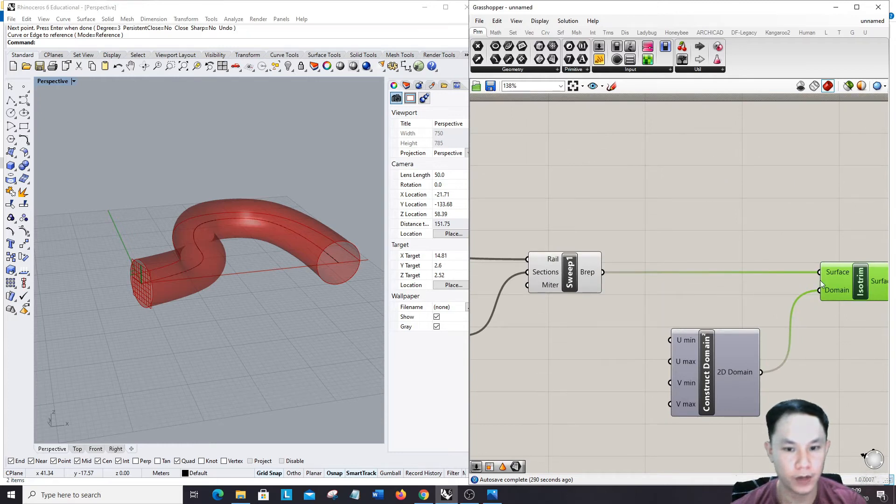
Insert a Surface parameter between Sweep1's Brep output and Isotrim's Surface input, and reparameterize it.
{"action": "double_click", "coordinate": [681, 296]}
{"action": "type", "text": "surface"}
{"action": "key", "text": "Return"}
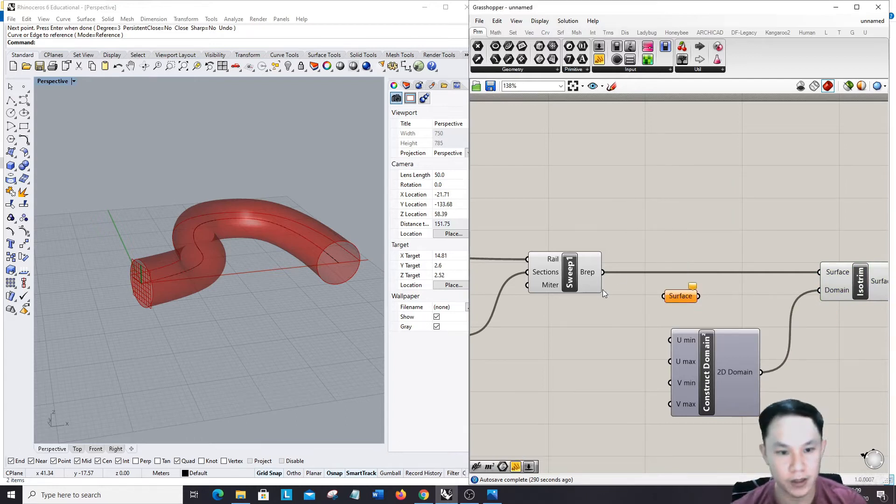
{"action": "left_click_drag", "start_coordinate": [603, 272], "coordinate": [818, 272]}
{"action": "left_click_drag", "start_coordinate": [688, 296], "coordinate": [714, 272]}
{"action": "right_click", "coordinate": [712, 273]}
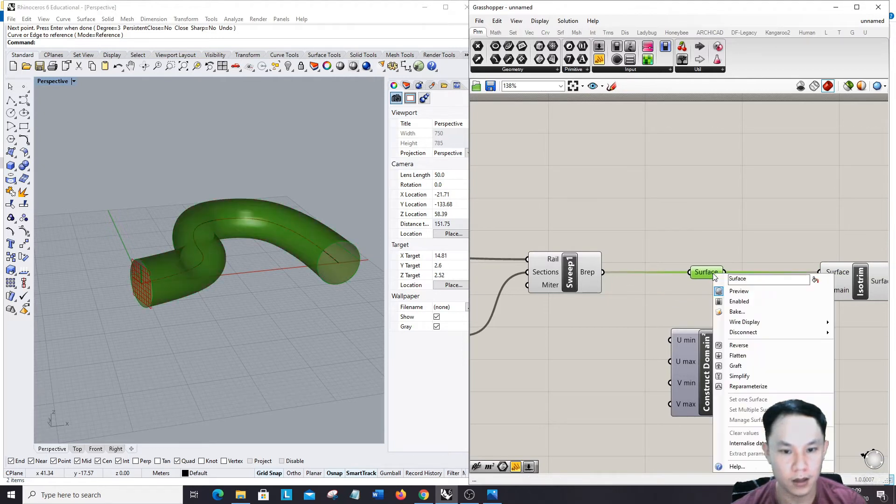
{"action": "left_click", "coordinate": [718, 387]}
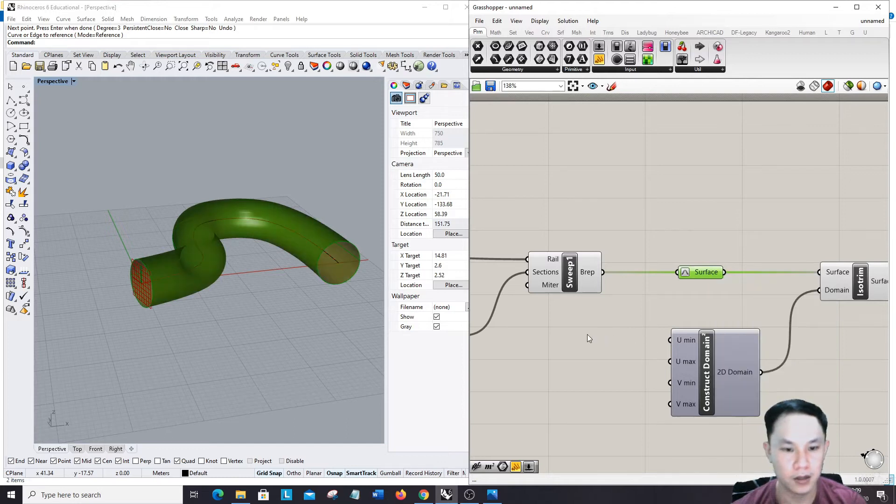
Create four 0 to 1.00 number sliders for Construct Domain², setting U min and V min to 0.00 and U max and V max to 1.00.
{"action": "scroll", "coordinate": [571, 369], "scroll_direction": "up", "scroll_amount": 2}
{"action": "double_click", "coordinate": [572, 370]}
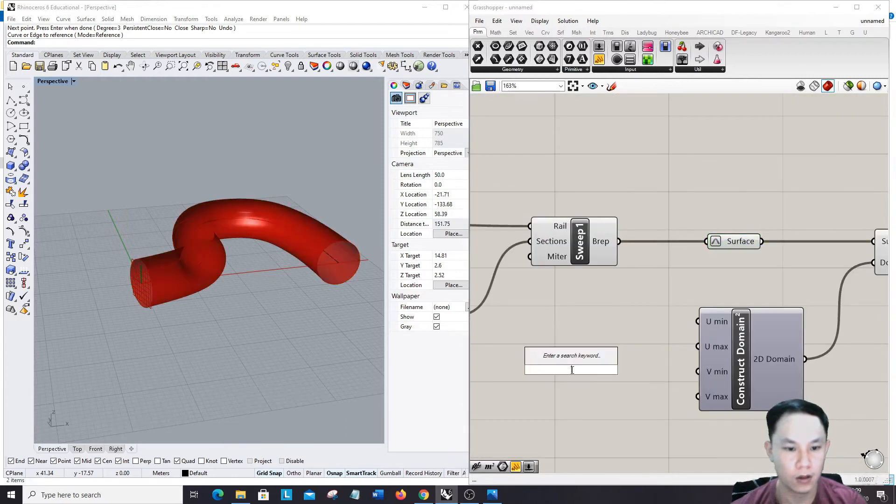
{"action": "type", "text": "0<1.0"}
{"action": "key", "text": "Return"}
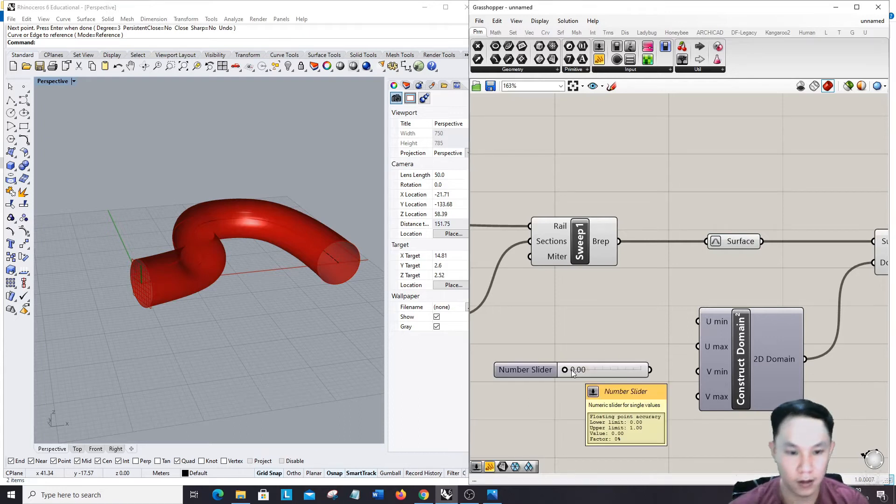
{"action": "scroll", "coordinate": [555, 371], "scroll_direction": "down", "scroll_amount": 1}
{"action": "left_click_drag", "start_coordinate": [539, 366], "coordinate": [547, 435], "text": "alt"}
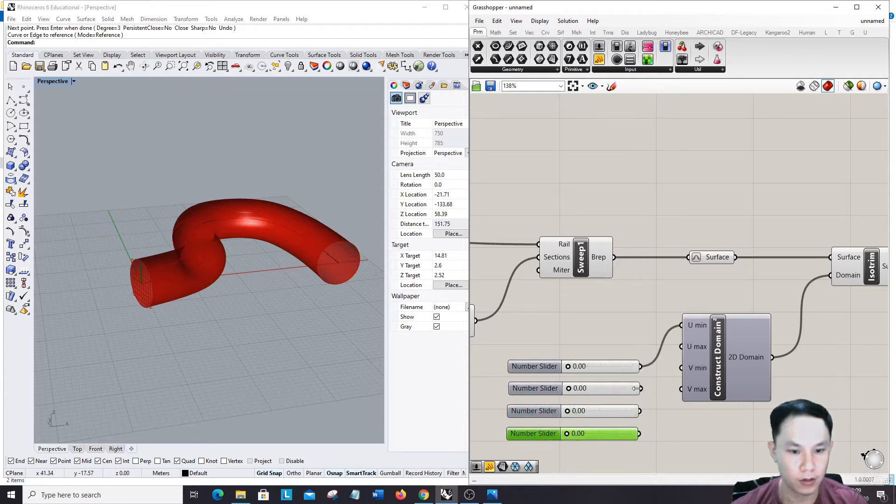
{"action": "left_click_drag", "start_coordinate": [639, 433], "coordinate": [681, 389]}
{"action": "left_click_drag", "start_coordinate": [567, 434], "coordinate": [643, 432]}
Turn off the preview of the components that come before Isotrim.
{"action": "scroll", "coordinate": [707, 300], "scroll_direction": "down", "scroll_amount": 4}
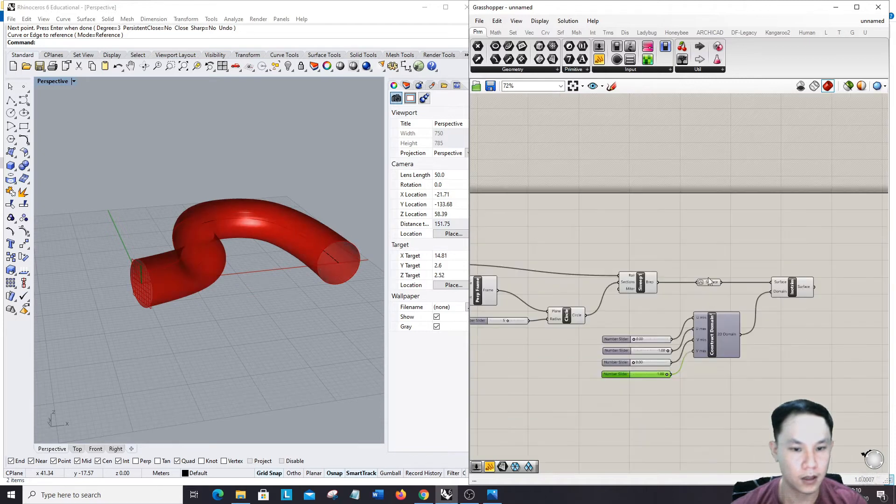
{"action": "scroll", "coordinate": [709, 249], "scroll_direction": "down", "scroll_amount": 2}
{"action": "left_click_drag", "start_coordinate": [724, 227], "coordinate": [505, 359]}
{"action": "right_click", "coordinate": [640, 251]}
{"action": "left_click", "coordinate": [672, 242]}
{"action": "left_click", "coordinate": [667, 308]}
Try out the U min, U max, V min and V max sliders to see how each one trims the tube.
{"action": "scroll", "coordinate": [666, 312], "scroll_direction": "up", "scroll_amount": 6}
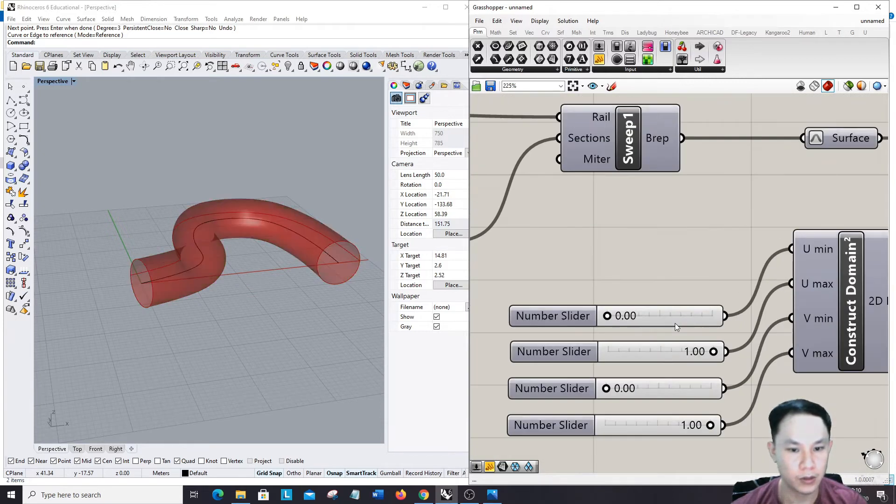
{"action": "mouse_move", "coordinate": [605, 318]}
{"action": "left_mouse_down"}
{"action": "mouse_move", "coordinate": [624, 317]}
{"action": "mouse_move", "coordinate": [590, 324]}
{"action": "left_mouse_up"}
{"action": "left_click_drag", "start_coordinate": [715, 351], "coordinate": [691, 354]}
{"action": "left_click_drag", "start_coordinate": [606, 317], "coordinate": [583, 328]}
{"action": "left_click_drag", "start_coordinate": [710, 425], "coordinate": [689, 424]}
{"action": "right_click_drag", "start_coordinate": [245, 306], "coordinate": [238, 302]}
{"action": "left_click_drag", "start_coordinate": [605, 390], "coordinate": [579, 392]}
Lower the V max slider to about half so that only the upper half of the tube is kept.
{"action": "scroll", "coordinate": [630, 397], "scroll_direction": "up", "scroll_amount": 2}
{"action": "scroll", "coordinate": [628, 400], "scroll_direction": "up", "scroll_amount": 1}
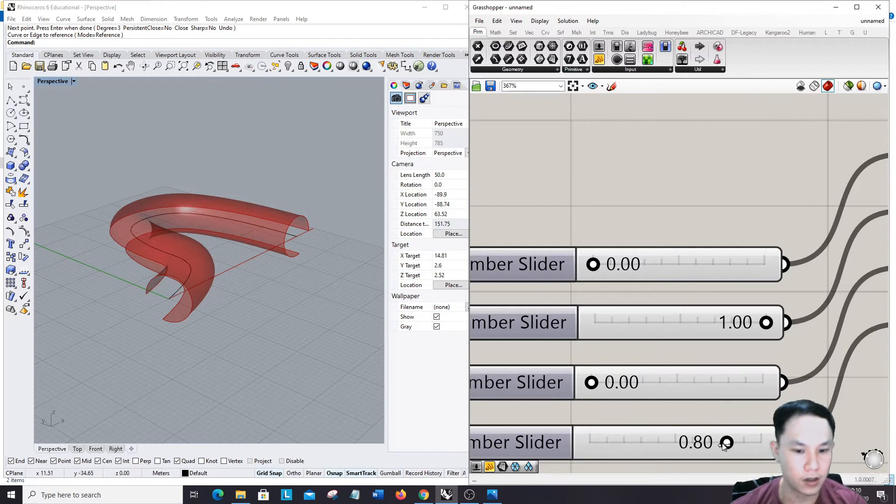
{"action": "left_click_drag", "start_coordinate": [727, 442], "coordinate": [675, 443]}
{"action": "right_click_drag", "start_coordinate": [298, 346], "coordinate": [206, 293]}
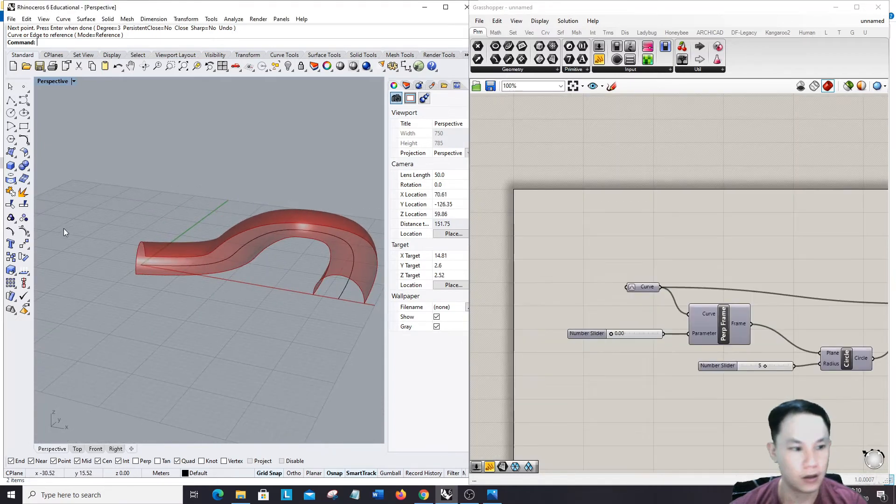
Delete the original drawn curve under the tunnel from the Rhino model.
{"action": "right_click_drag", "start_coordinate": [117, 277], "coordinate": [251, 315]}
{"action": "left_click", "coordinate": [179, 301]}
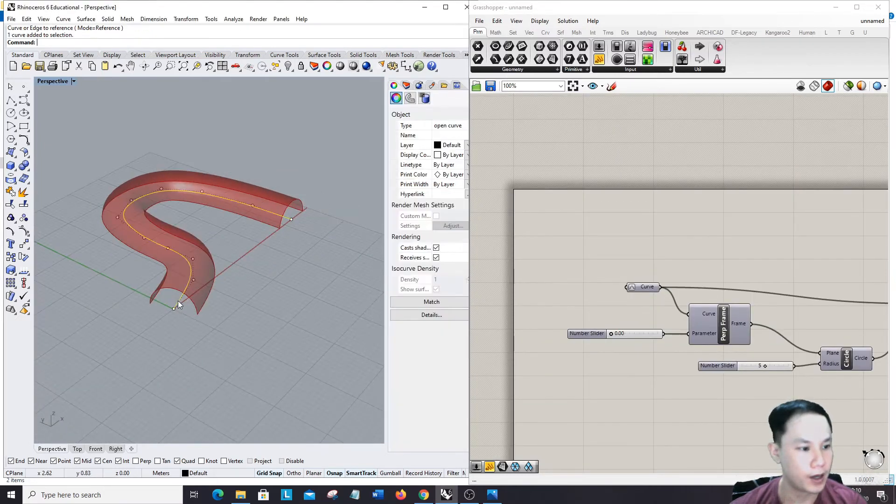
{"action": "key", "text": "Delete"}
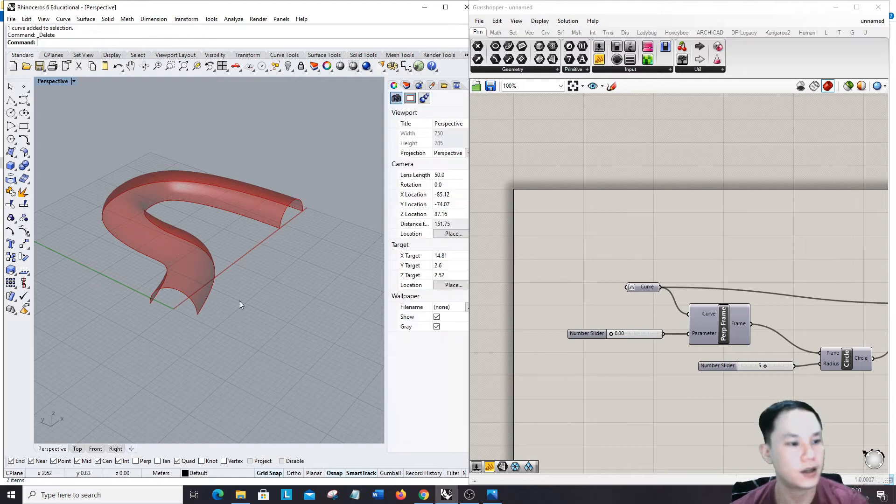
{"action": "scroll", "coordinate": [261, 259], "scroll_direction": "down", "scroll_amount": 5}
{"action": "scroll", "coordinate": [601, 335], "scroll_direction": "down", "scroll_amount": 6}
{"action": "scroll", "coordinate": [667, 272], "scroll_direction": "up", "scroll_amount": 7}
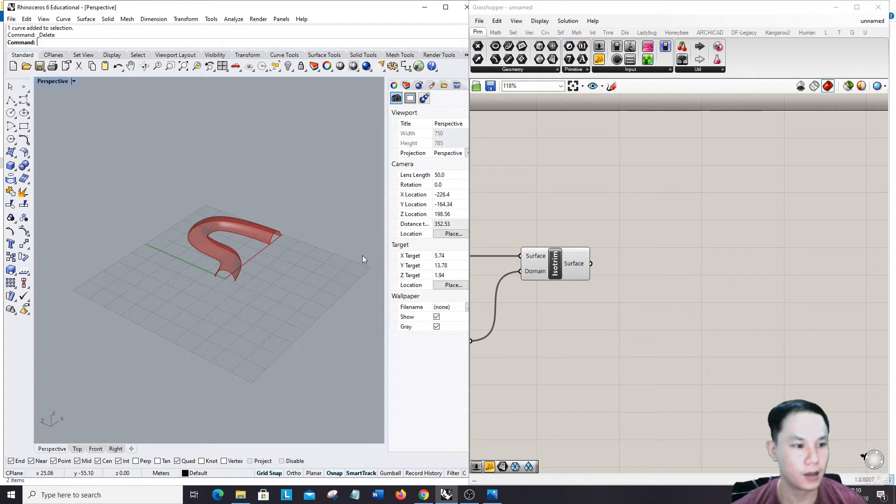
{"action": "scroll", "coordinate": [259, 248], "scroll_direction": "up", "scroll_amount": 3}
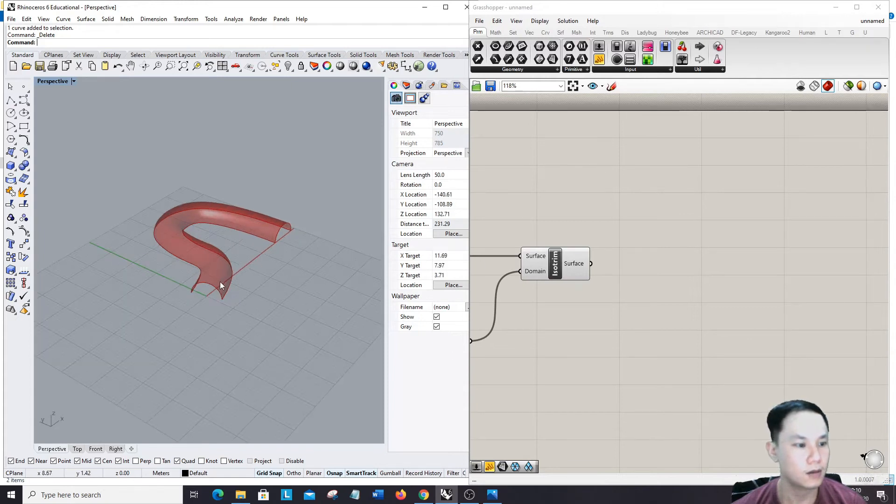
Add LunchBox's Triangle Panels B component beyond Isotrim and connect Isotrim's Surface output to its Surface input.
{"action": "left_click", "coordinate": [578, 278]}
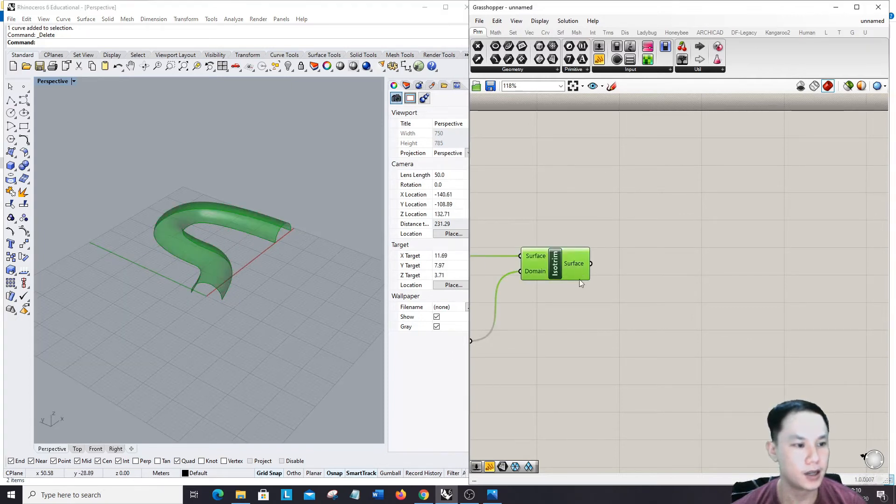
{"action": "left_click", "coordinate": [587, 323]}
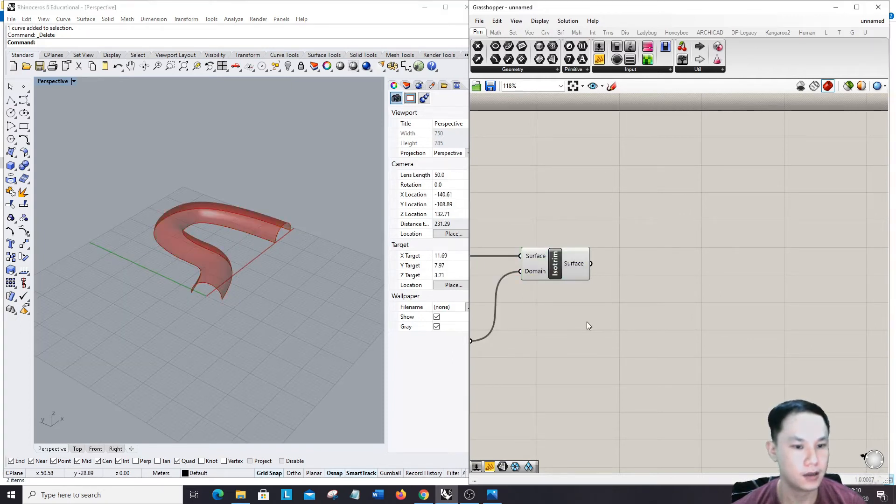
{"action": "left_click", "coordinate": [826, 35]}
{"action": "left_click", "coordinate": [693, 70]}
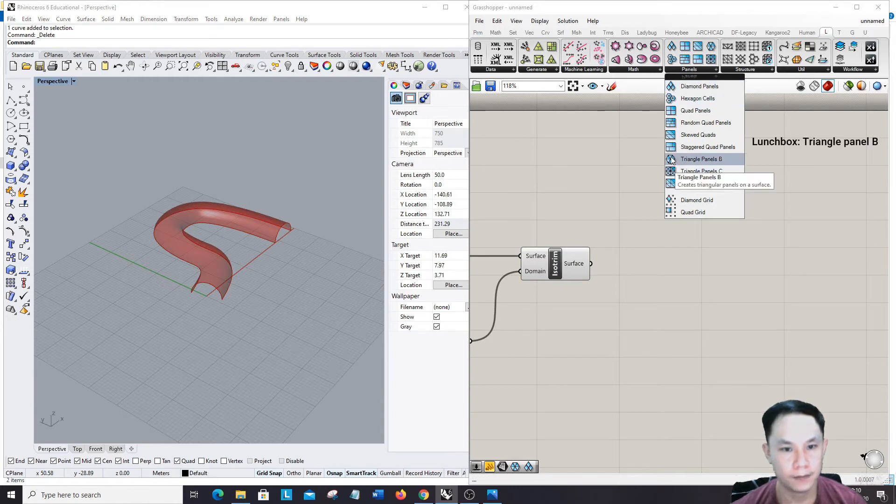
{"action": "left_click_drag", "start_coordinate": [672, 160], "coordinate": [662, 258]}
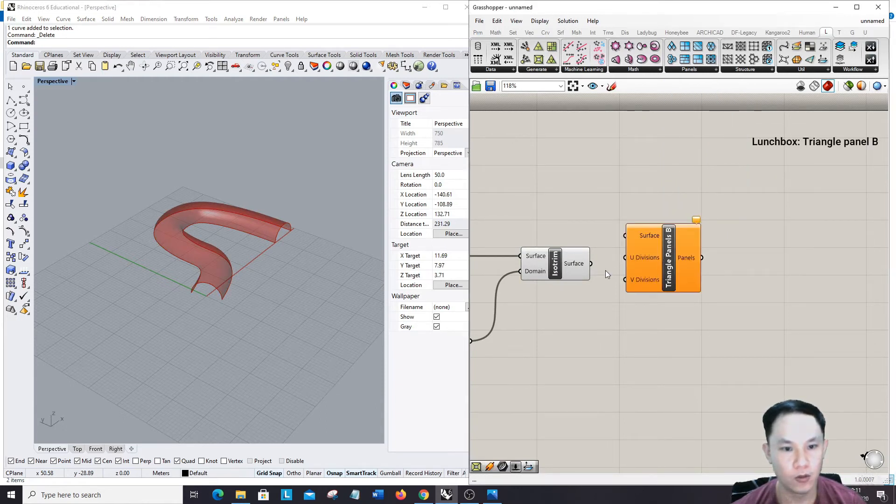
{"action": "left_click_drag", "start_coordinate": [629, 234], "coordinate": [748, 280]}
Add a number slider ranging from 0 to 40 below Triangle Panels B and duplicate it.
{"action": "double_click", "coordinate": [659, 345]}
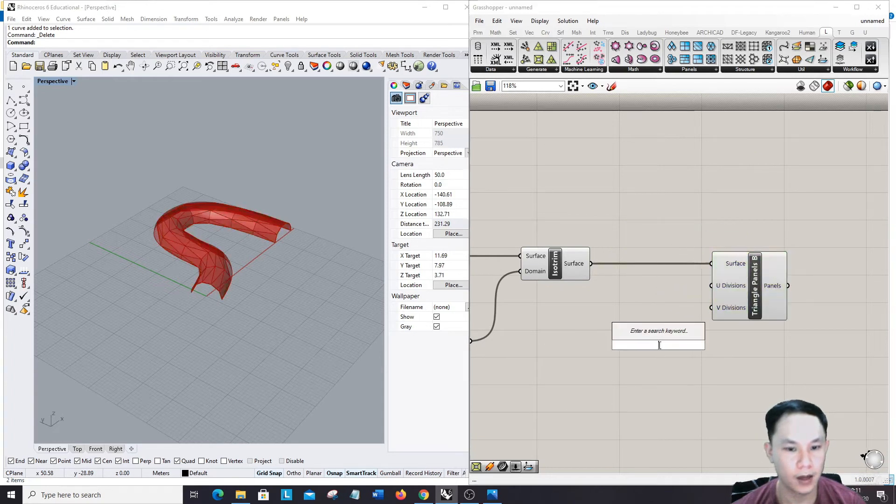
{"action": "type", "text": "0<"}
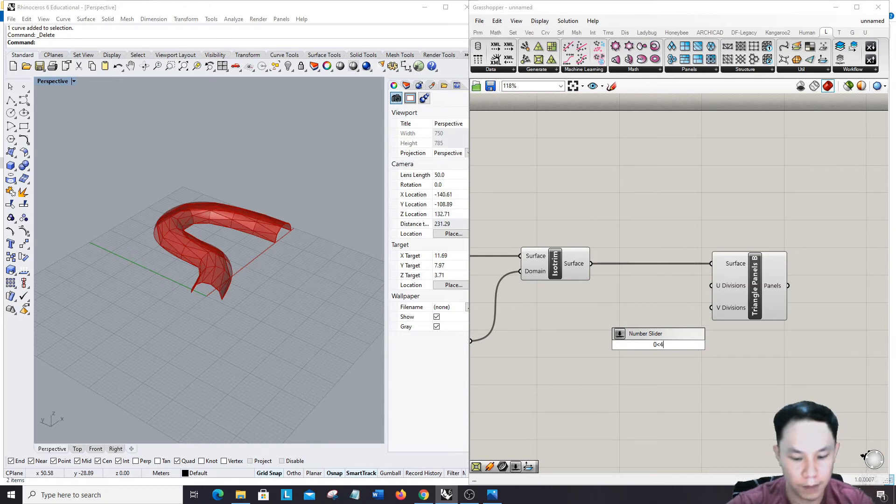
{"action": "type", "text": "40"}
{"action": "key", "text": "Return"}
{"action": "left_click", "coordinate": [629, 343]}
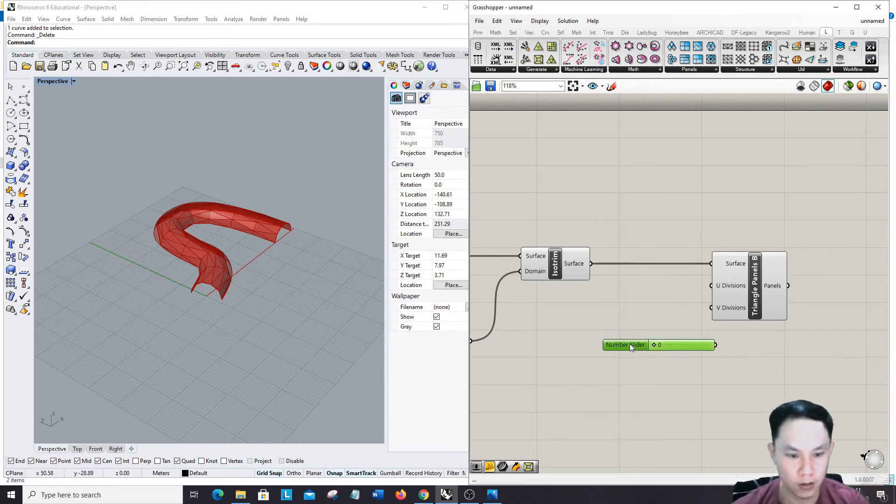
{"action": "key", "text": "ctrl+c"}
{"action": "key", "text": "ctrl+v"}
Connect one slider to the U Divisions input and the copy to the V Divisions input of Triangle Panels B.
{"action": "left_click_drag", "start_coordinate": [715, 347], "coordinate": [710, 286]}
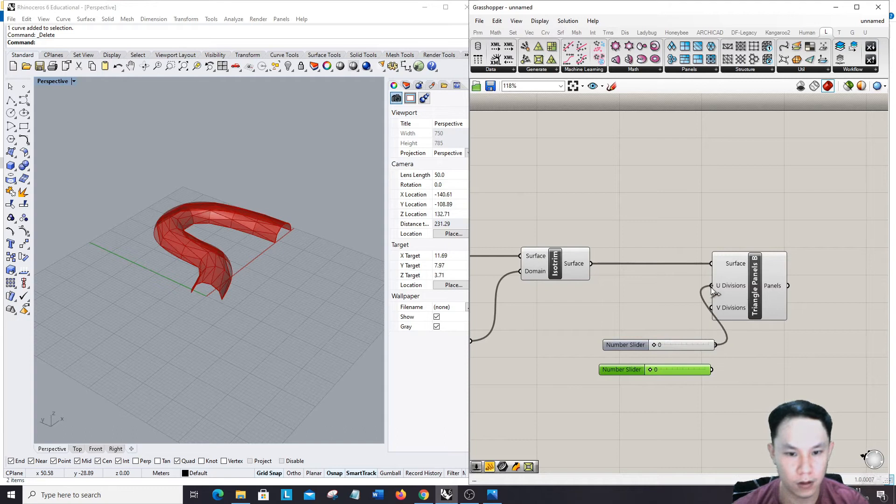
{"action": "left_click_drag", "start_coordinate": [628, 345], "coordinate": [608, 324]}
{"action": "left_click_drag", "start_coordinate": [711, 370], "coordinate": [711, 308]}
Stack the two sliders beside Triangle Panels B and set U Divisions to 32 and V Divisions to 30.
{"action": "left_click_drag", "start_coordinate": [615, 322], "coordinate": [595, 305]}
{"action": "left_click_drag", "start_coordinate": [622, 367], "coordinate": [660, 307]}
{"action": "scroll", "coordinate": [203, 234], "scroll_direction": "up", "scroll_amount": 4}
{"action": "left_click_drag", "start_coordinate": [618, 328], "coordinate": [659, 328]}
Turn off the preview of the Isotrim component.
{"action": "left_click", "coordinate": [565, 267]}
{"action": "right_click", "coordinate": [586, 178]}
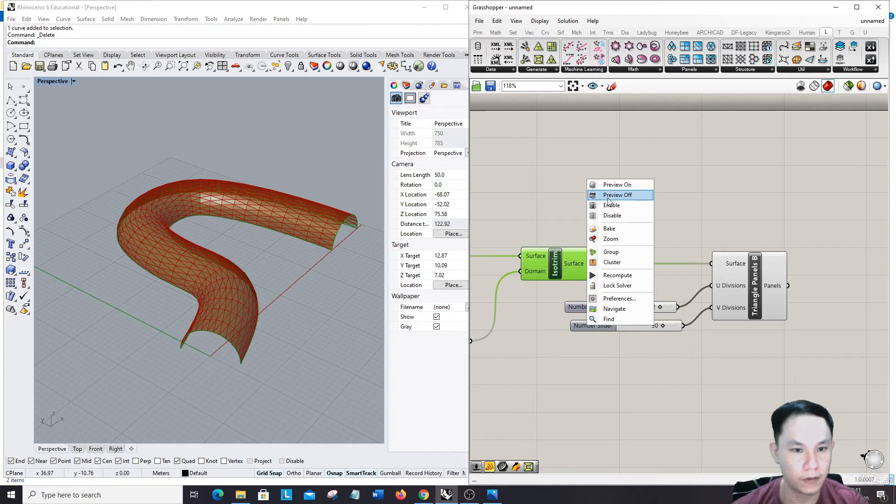
{"action": "left_click", "coordinate": [616, 195]}
Set the U Divisions slider to 40 and the V Divisions slider to 10 to get larger triangular panels.
{"action": "right_click_drag", "start_coordinate": [275, 312], "coordinate": [158, 331]}
{"action": "scroll", "coordinate": [175, 352], "scroll_direction": "up", "scroll_amount": 3}
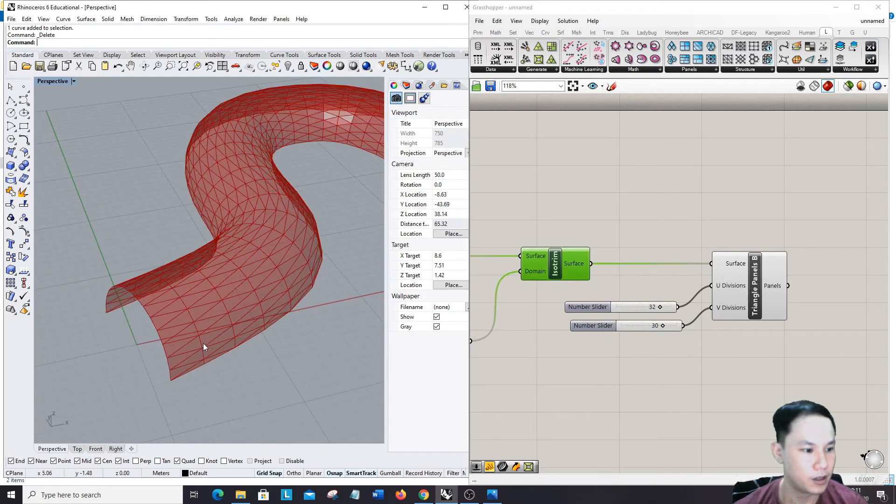
{"action": "scroll", "coordinate": [579, 332], "scroll_direction": "up", "scroll_amount": 1}
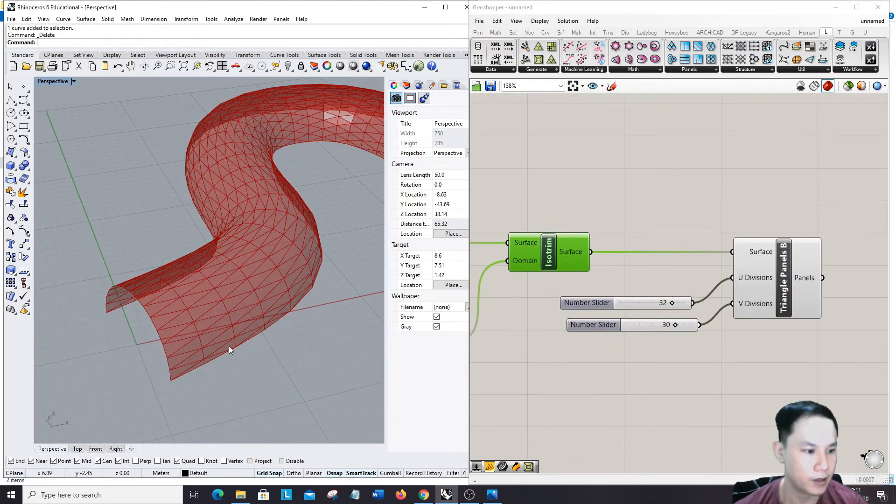
{"action": "left_click_drag", "start_coordinate": [674, 304], "coordinate": [642, 329]}
{"action": "right_click_drag", "start_coordinate": [351, 336], "coordinate": [236, 332]}
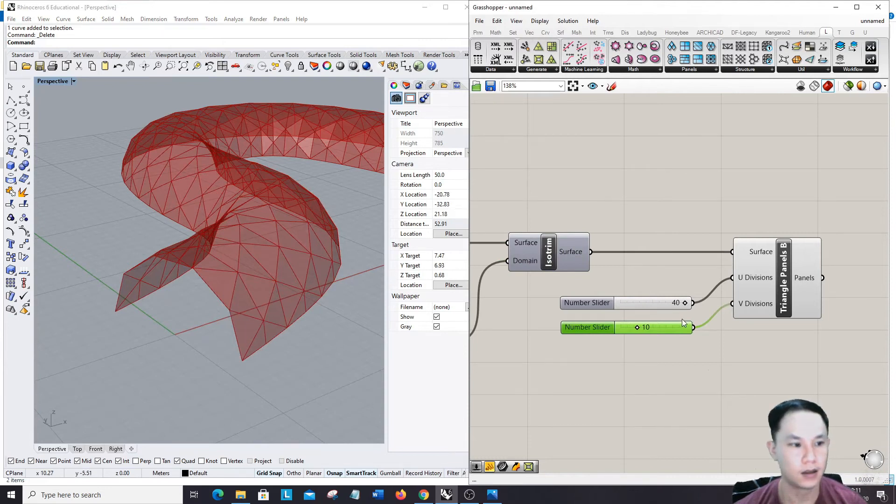
{"action": "scroll", "coordinate": [821, 283], "scroll_direction": "up", "scroll_amount": 2}
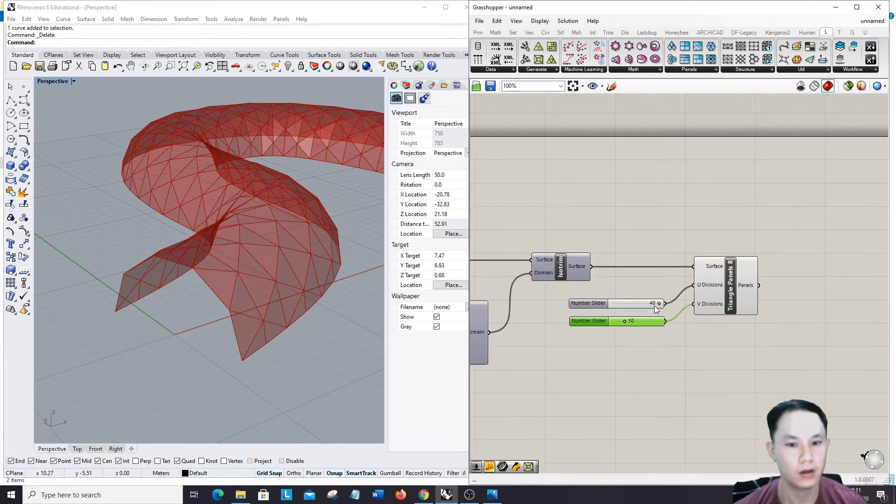
{"action": "left_click", "coordinate": [802, 278]}
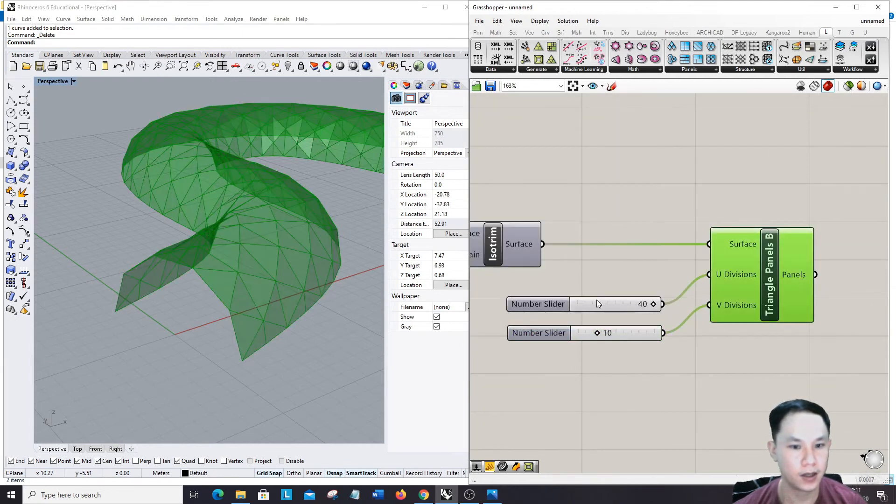
{"action": "left_click", "coordinate": [617, 279]}
Add a Curve parameter beyond Triangle Panels B and connect the Panels output to it.
{"action": "scroll", "coordinate": [613, 289], "scroll_direction": "down", "scroll_amount": 2}
{"action": "double_click", "coordinate": [725, 306]}
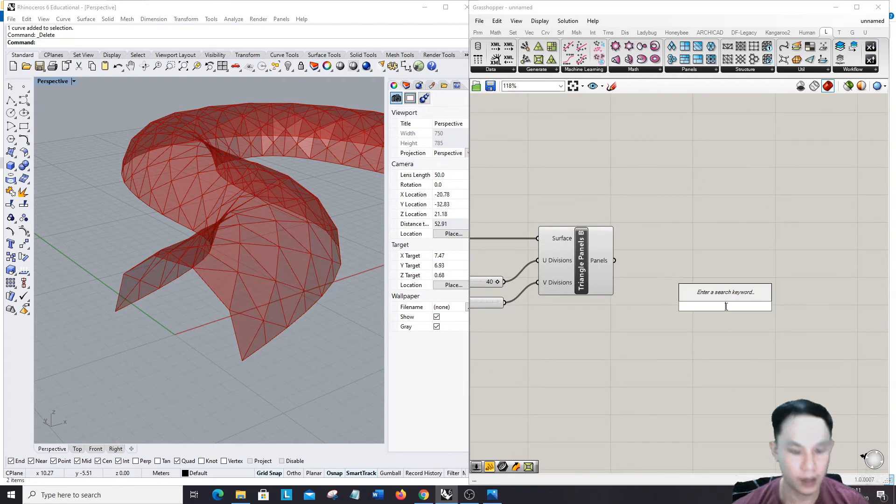
{"action": "type", "text": "curve"}
{"action": "key", "text": "Return"}
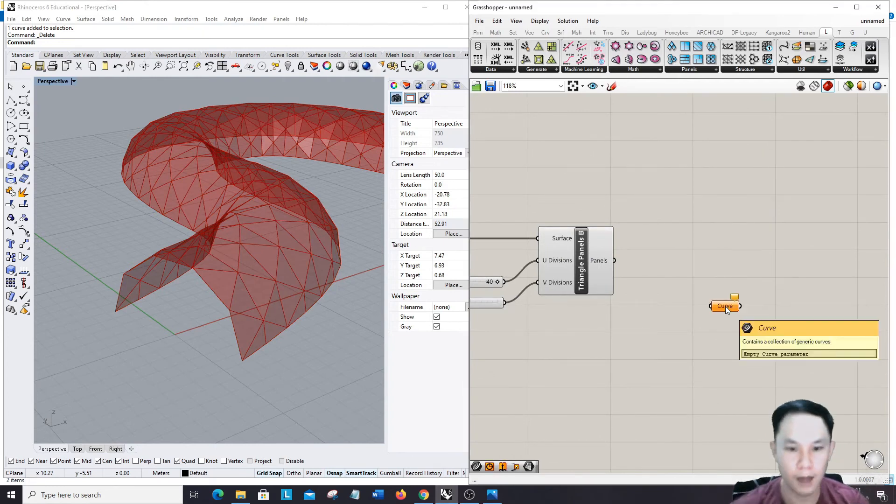
{"action": "mouse_move", "coordinate": [614, 260]}
{"action": "left_mouse_down"}
{"action": "mouse_move", "coordinate": [703, 312]}
{"action": "mouse_move", "coordinate": [678, 257]}
{"action": "left_mouse_up"}
Turn off the preview of Triangle Panels B and highlight the Curve parameter to check the panel edges.
{"action": "left_click", "coordinate": [567, 264]}
{"action": "right_click", "coordinate": [567, 139]}
{"action": "left_click", "coordinate": [602, 154]}
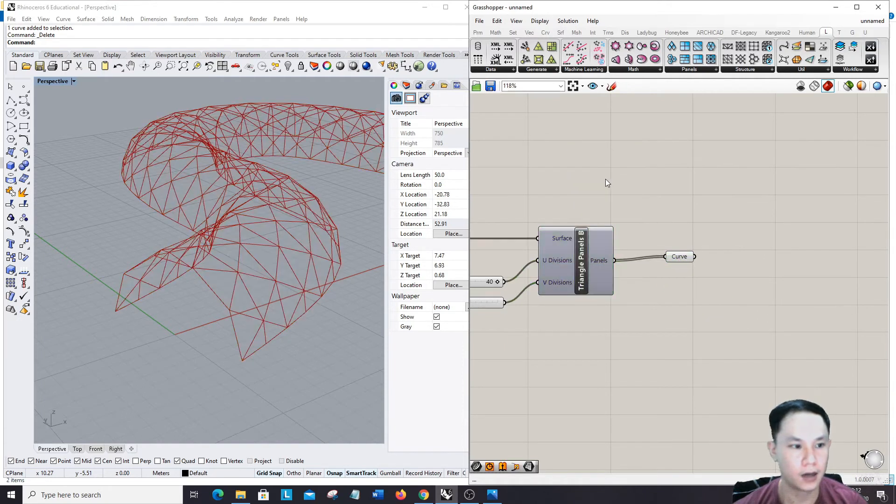
{"action": "left_click", "coordinate": [678, 257]}
{"action": "right_click_drag", "start_coordinate": [313, 331], "coordinate": [278, 341]}
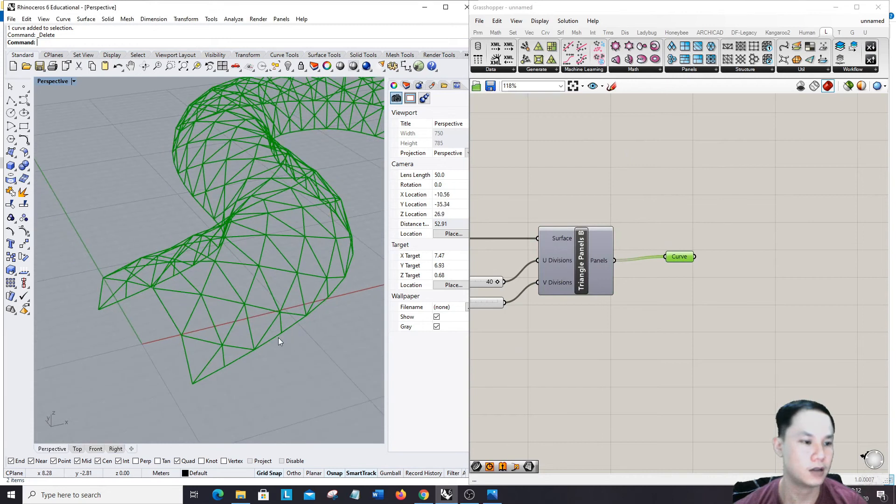
{"action": "left_click", "coordinate": [693, 279]}
Add a Pipe component beyond the Curve parameter and connect the Curve parameter to its Curve input.
{"action": "scroll", "coordinate": [686, 261], "scroll_direction": "down", "scroll_amount": 3}
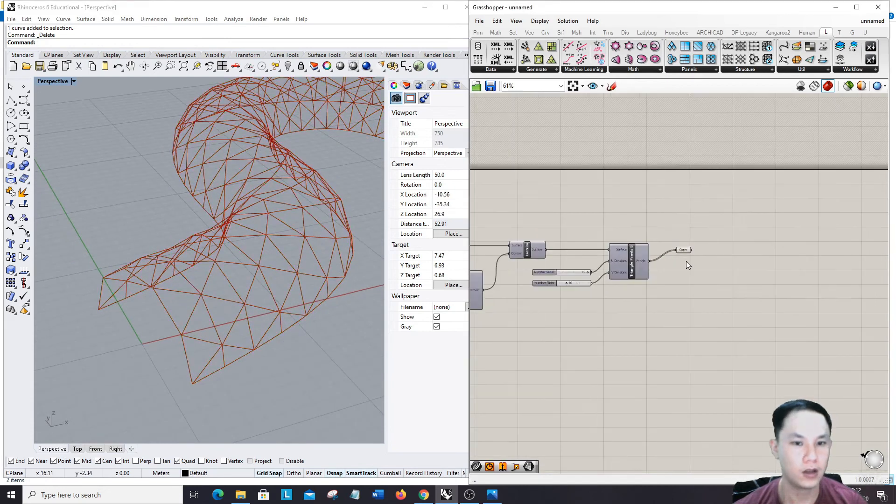
{"action": "double_click", "coordinate": [732, 271]}
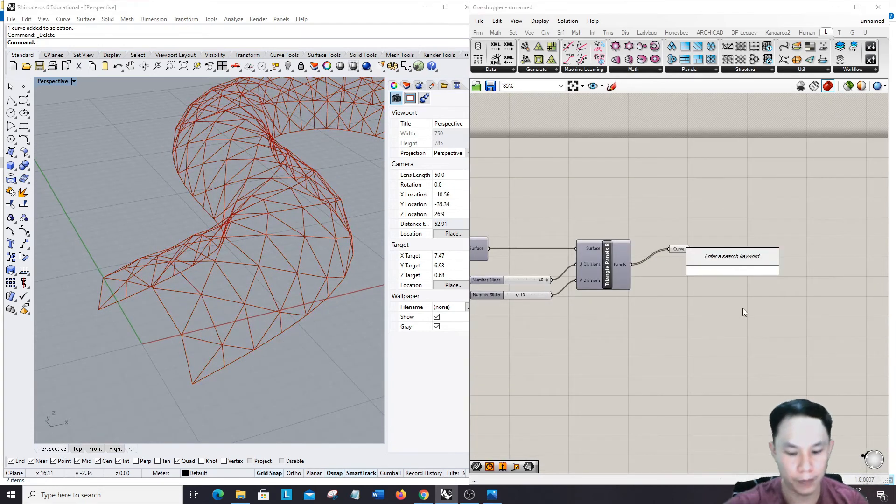
{"action": "type", "text": "pipe"}
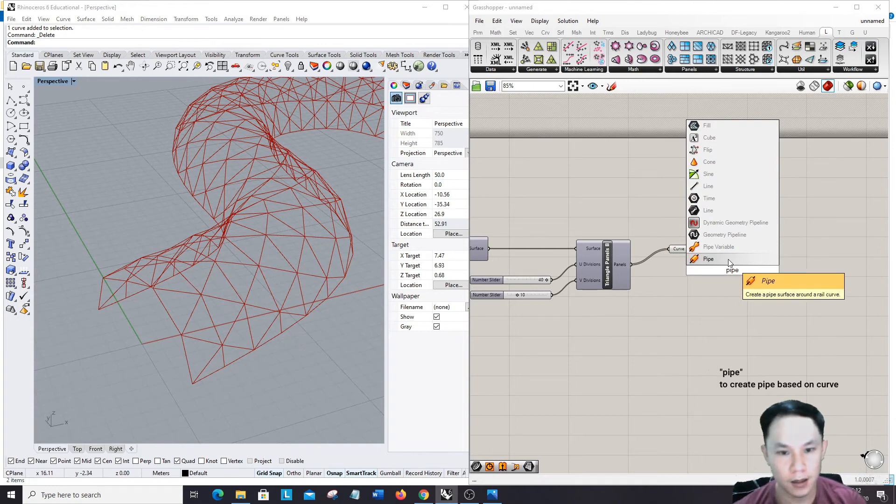
{"action": "left_click", "coordinate": [728, 259]}
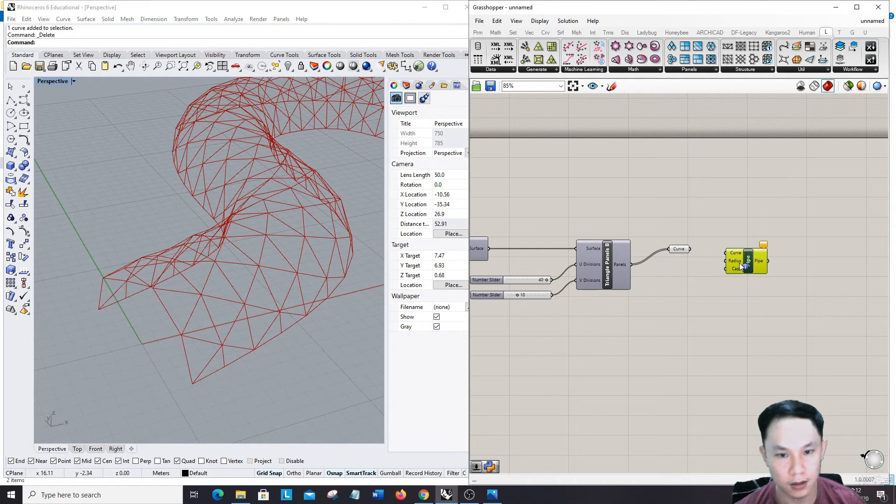
{"action": "left_click", "coordinate": [740, 263], "text": "ctrl+alt"}
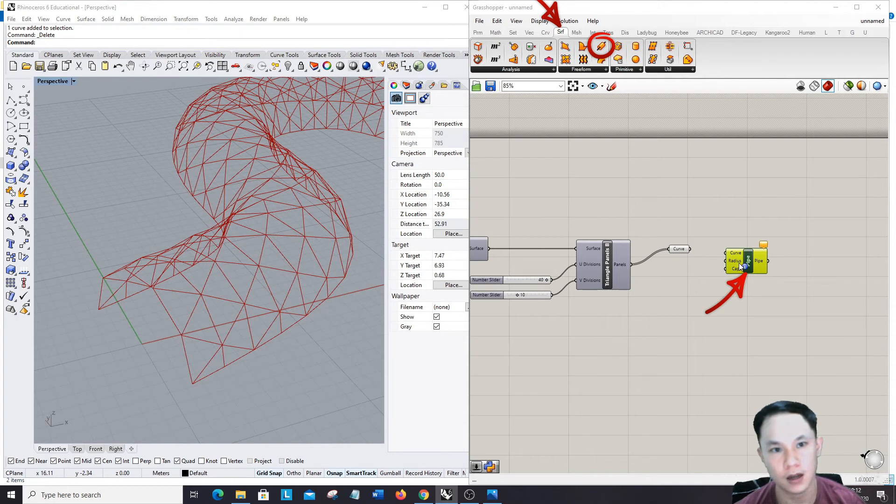
{"action": "scroll", "coordinate": [717, 262], "scroll_direction": "up", "scroll_amount": 2}
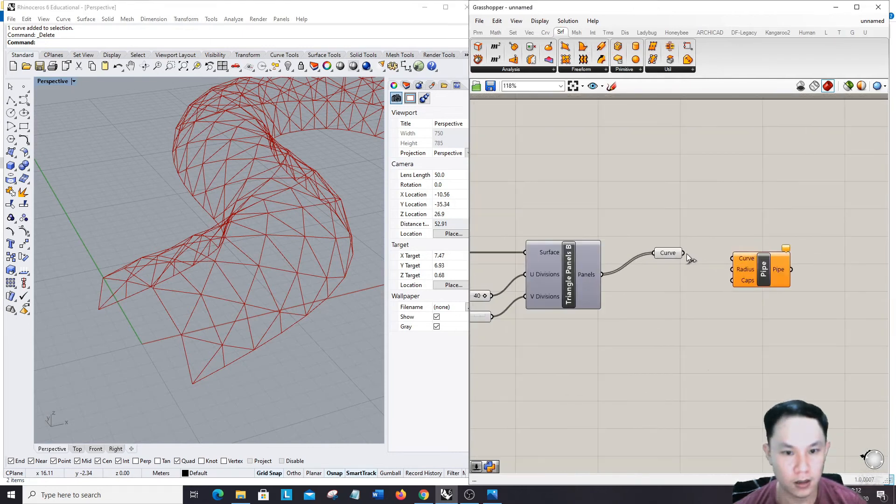
{"action": "left_click_drag", "start_coordinate": [684, 253], "coordinate": [731, 258]}
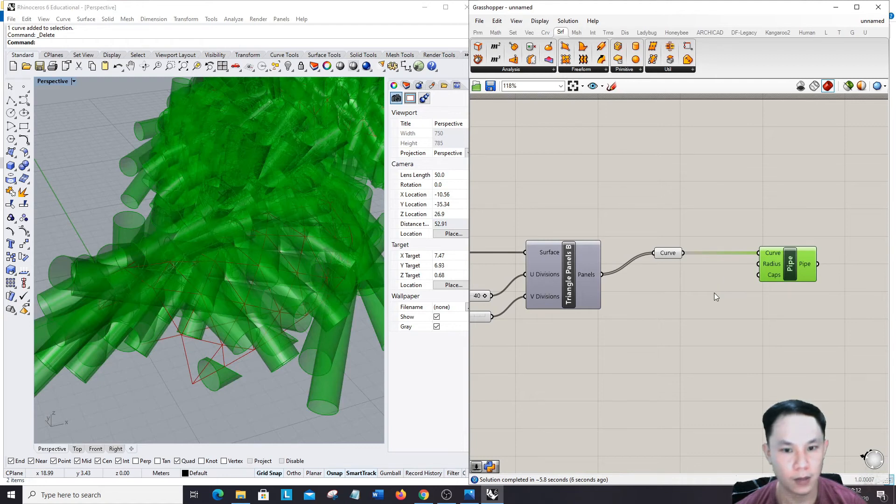
Add a Panel containing 0.05 and connect it to the Pipe component's Radius input.
{"action": "double_click", "coordinate": [714, 293]}
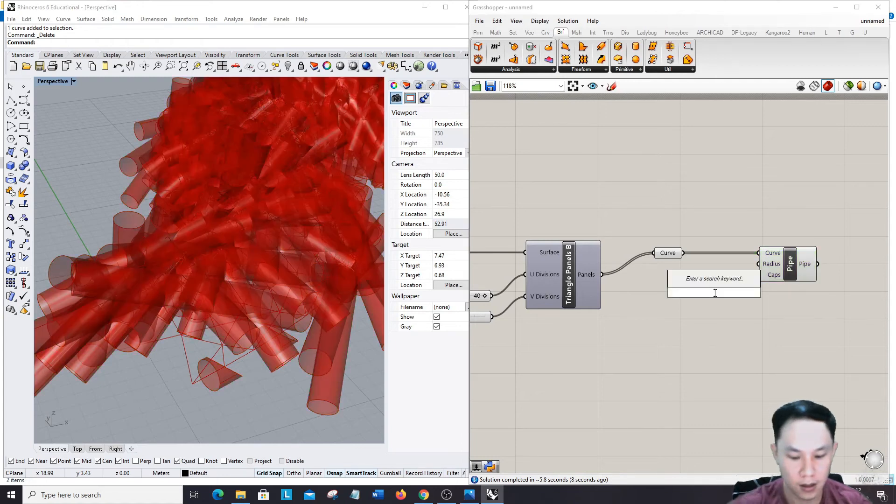
{"action": "type", "text": "panel"}
{"action": "key", "text": "Return"}
{"action": "double_click", "coordinate": [715, 296]}
{"action": "type", "text": "0.0"}
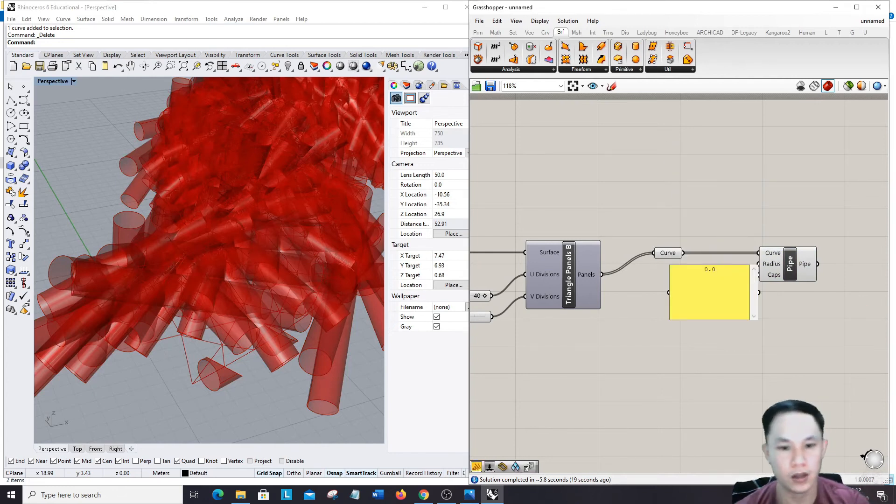
{"action": "type", "text": "5"}
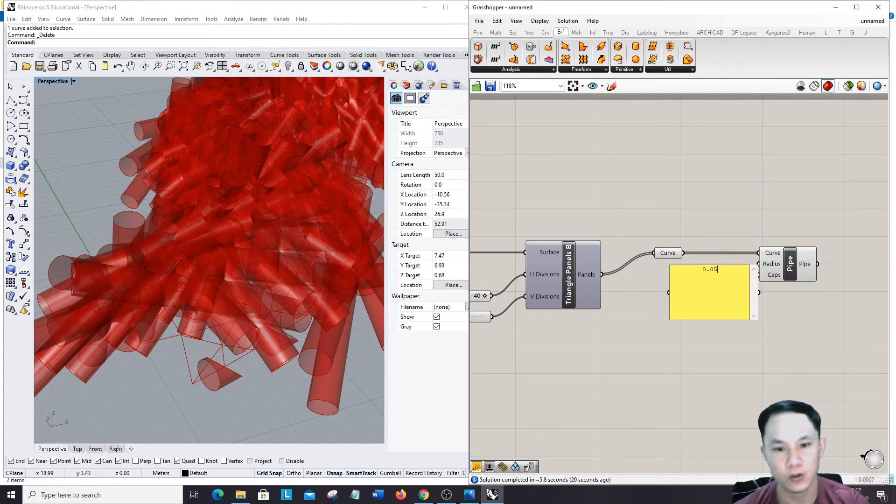
{"action": "left_click", "coordinate": [729, 354]}
{"action": "left_click_drag", "start_coordinate": [721, 267], "coordinate": [758, 264]}
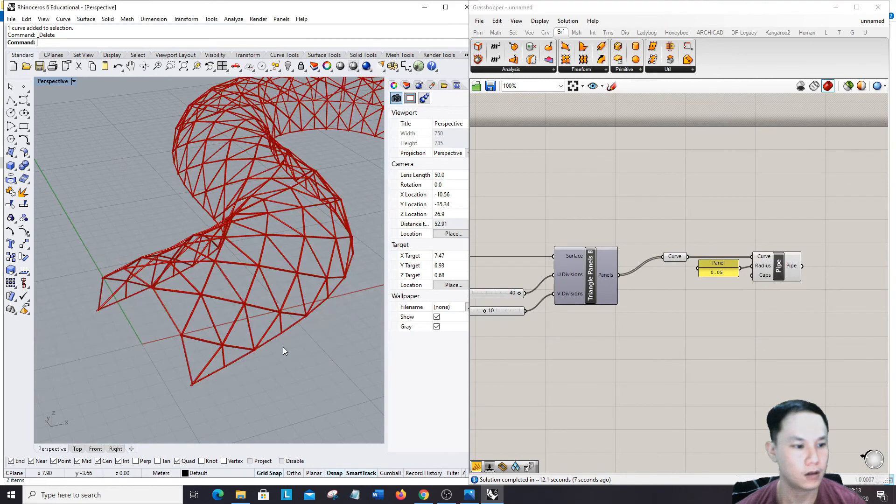
Examine the piped frame and its joints up close along the tunnel.
{"action": "scroll", "coordinate": [180, 344], "scroll_direction": "up", "scroll_amount": 8}
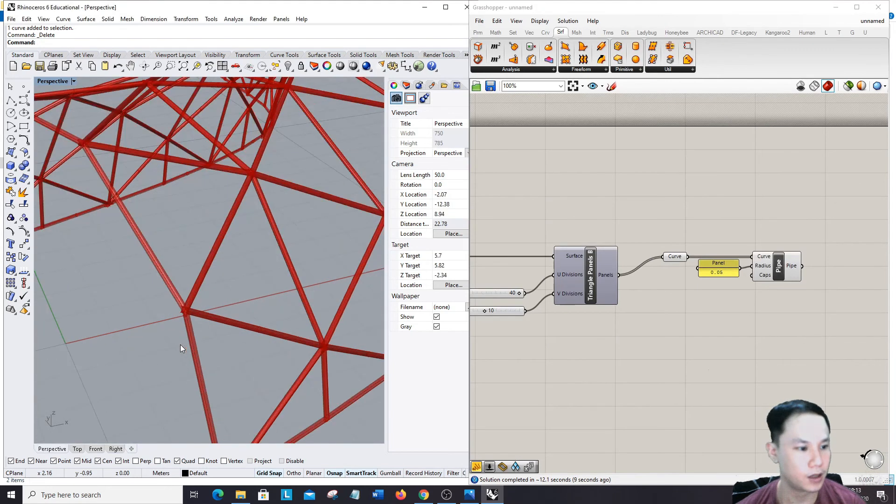
{"action": "right_click_drag", "start_coordinate": [193, 310], "coordinate": [152, 301], "text": "shift"}
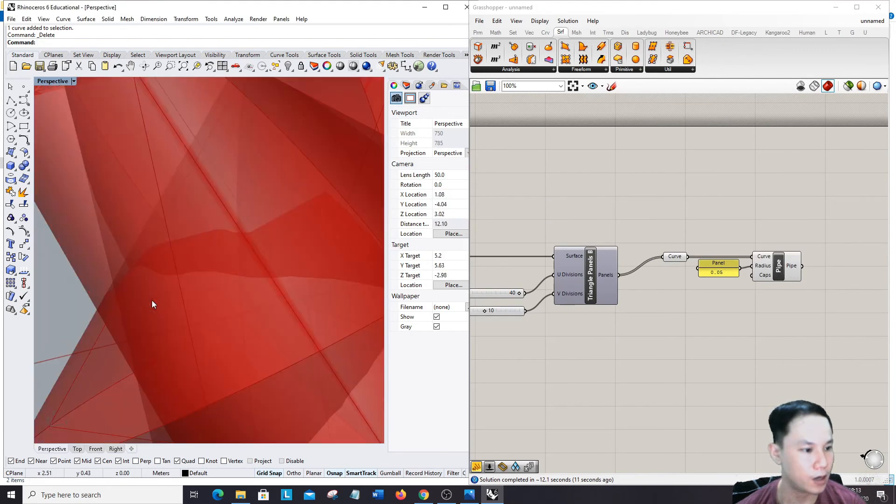
{"action": "scroll", "coordinate": [152, 298], "scroll_direction": "down", "scroll_amount": 5}
{"action": "scroll", "coordinate": [307, 262], "scroll_direction": "up", "scroll_amount": 10}
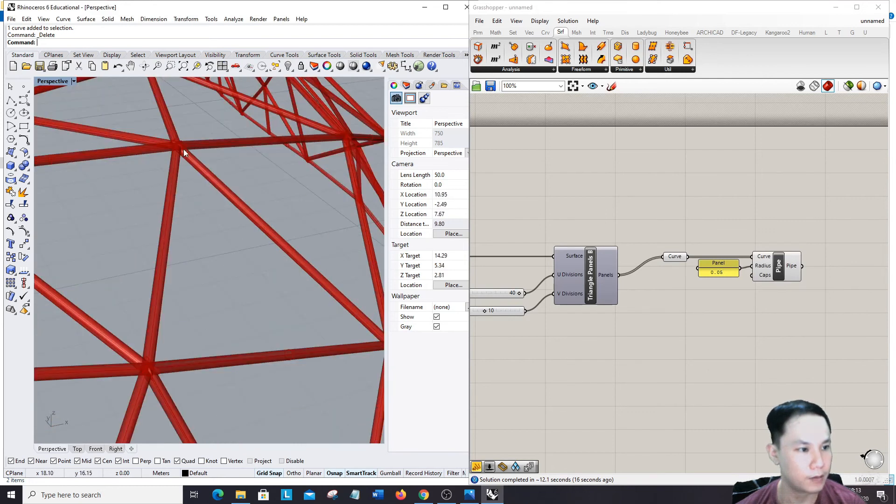
{"action": "scroll", "coordinate": [250, 227], "scroll_direction": "down", "scroll_amount": 3}
{"action": "scroll", "coordinate": [223, 204], "scroll_direction": "down", "scroll_amount": 8}
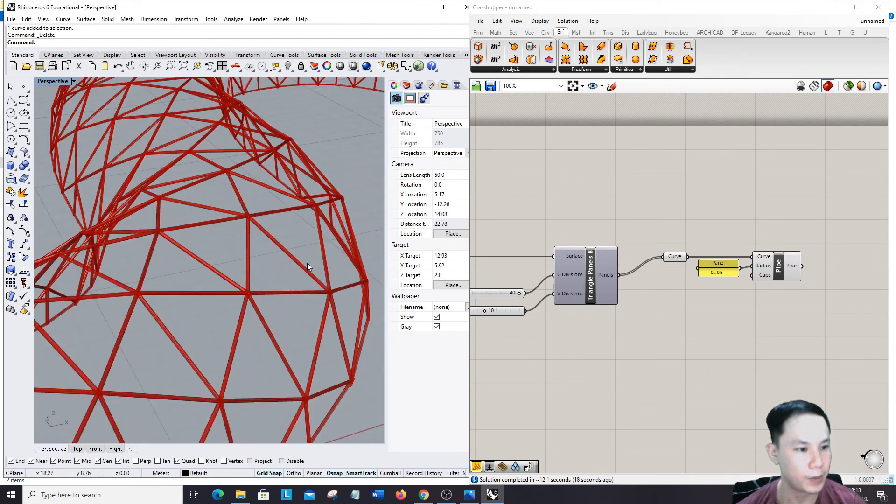
{"action": "scroll", "coordinate": [274, 262], "scroll_direction": "down", "scroll_amount": 4}
Move the Curve, Panel and Pipe components together higher on the canvas to free space below them.
{"action": "left_click", "coordinate": [771, 261]}
{"action": "right_click_drag", "start_coordinate": [702, 232], "coordinate": [666, 193]}
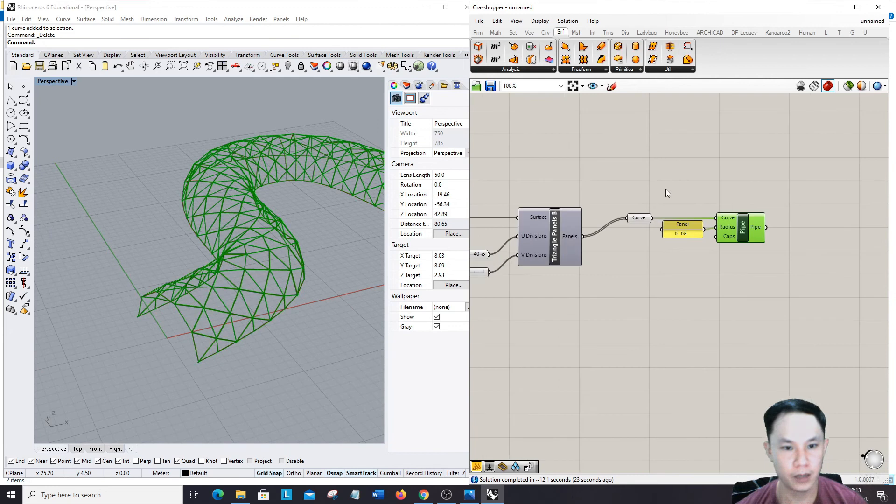
{"action": "left_click_drag", "start_coordinate": [608, 191], "coordinate": [781, 203]}
{"action": "left_click", "coordinate": [768, 226]}
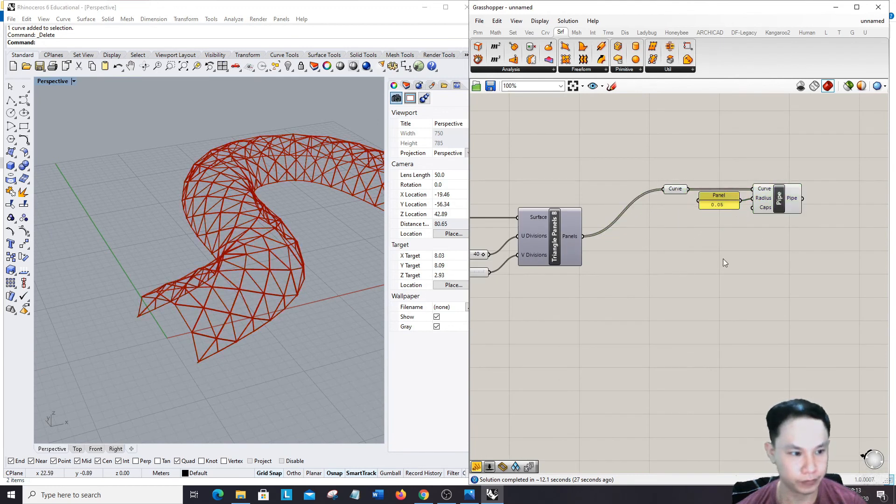
Add a Surface parameter below the Curve and Pipe components and connect Triangle Panels B's Panels output to it.
{"action": "scroll", "coordinate": [563, 262], "scroll_direction": "down", "scroll_amount": 3}
{"action": "scroll", "coordinate": [640, 272], "scroll_direction": "up", "scroll_amount": 4}
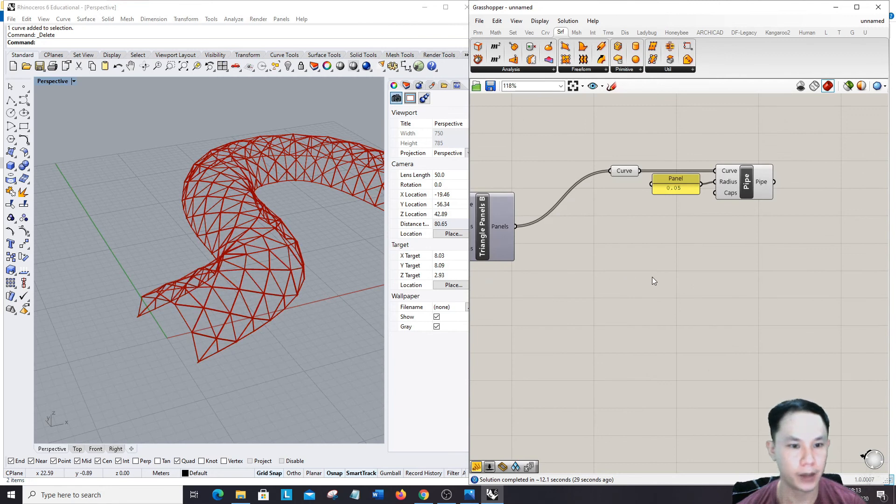
{"action": "double_click", "coordinate": [645, 334]}
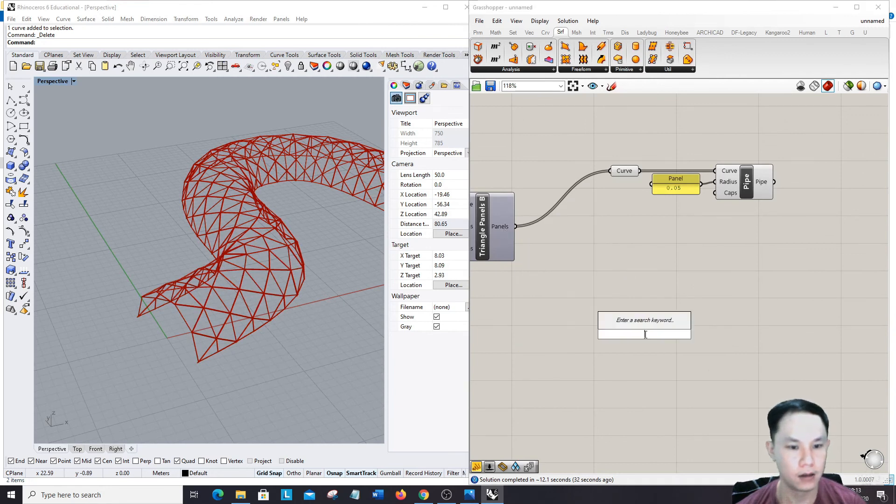
{"action": "type", "text": "surface"}
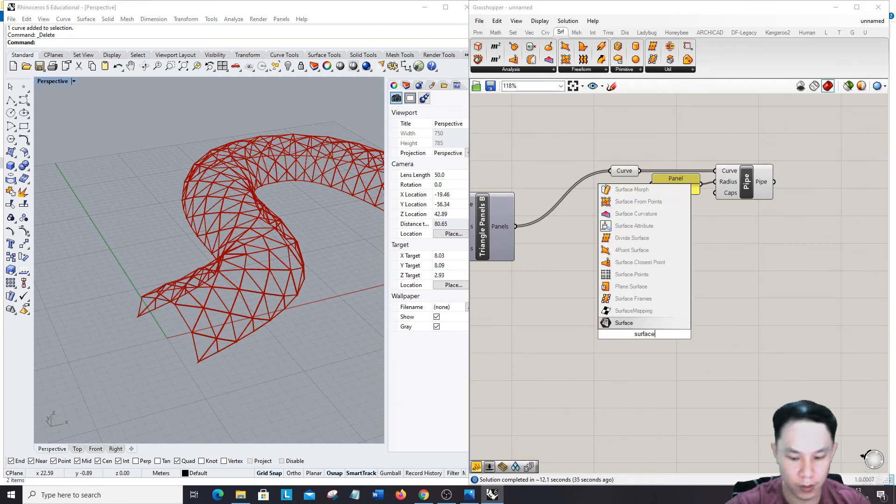
{"action": "key", "text": "Return"}
{"action": "left_click_drag", "start_coordinate": [516, 226], "coordinate": [625, 336]}
{"action": "left_click_drag", "start_coordinate": [644, 334], "coordinate": [632, 288]}
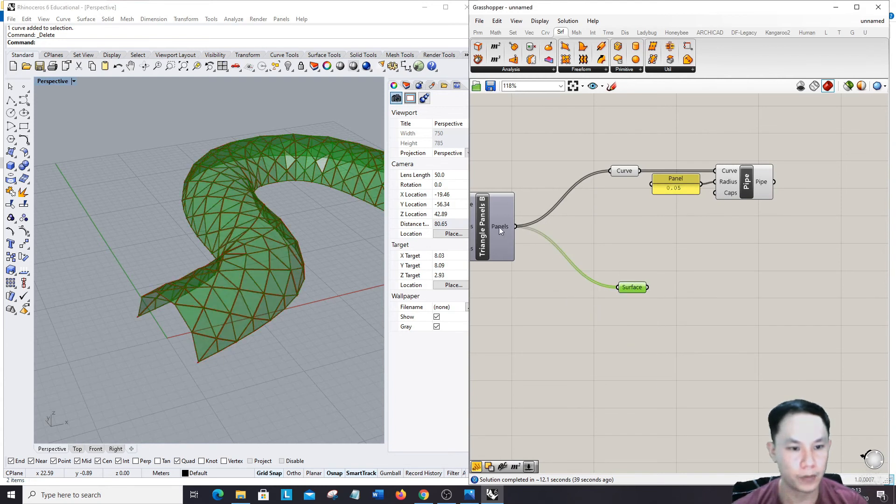
Add a Sift Pattern component and connect the Surface parameter to its List input.
{"action": "mouse_move", "coordinate": [498, 226]}
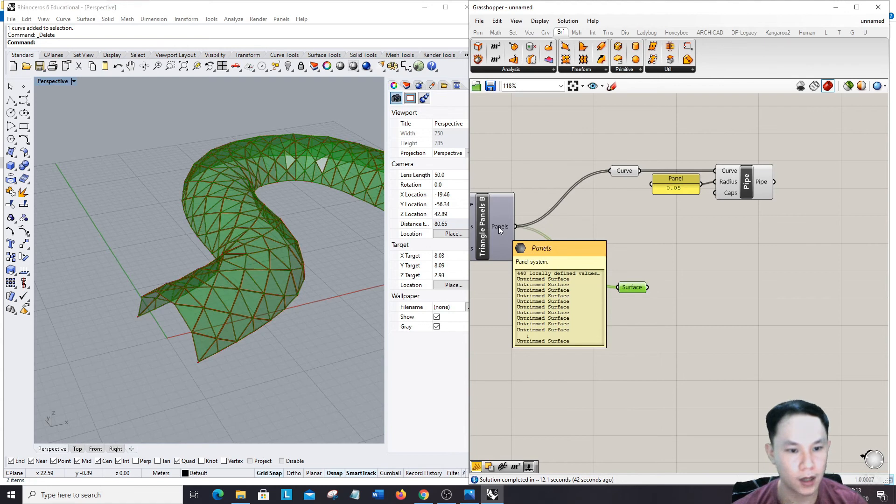
{"action": "scroll", "coordinate": [499, 226], "scroll_direction": "up", "scroll_amount": 1}
{"action": "left_click", "coordinate": [602, 293]}
{"action": "left_click_drag", "start_coordinate": [655, 297], "coordinate": [646, 276]}
{"action": "scroll", "coordinate": [633, 287], "scroll_direction": "down", "scroll_amount": 2}
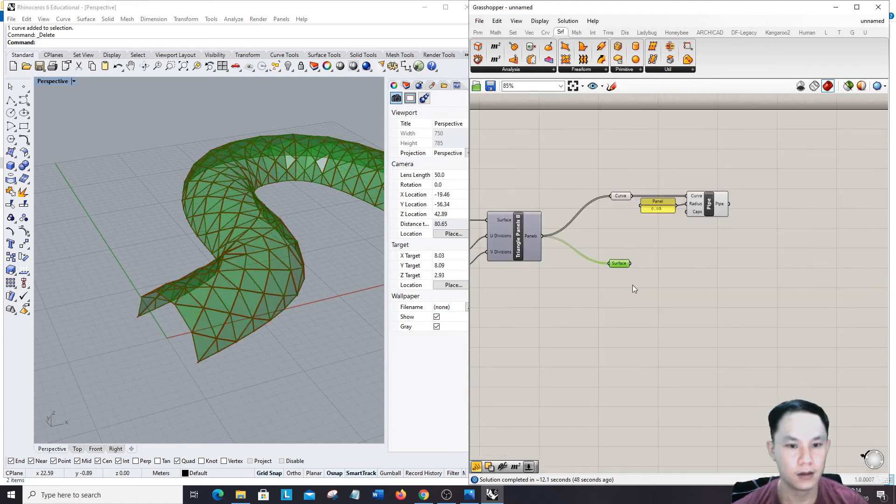
{"action": "double_click", "coordinate": [715, 286]}
{"action": "type", "text": "sift"}
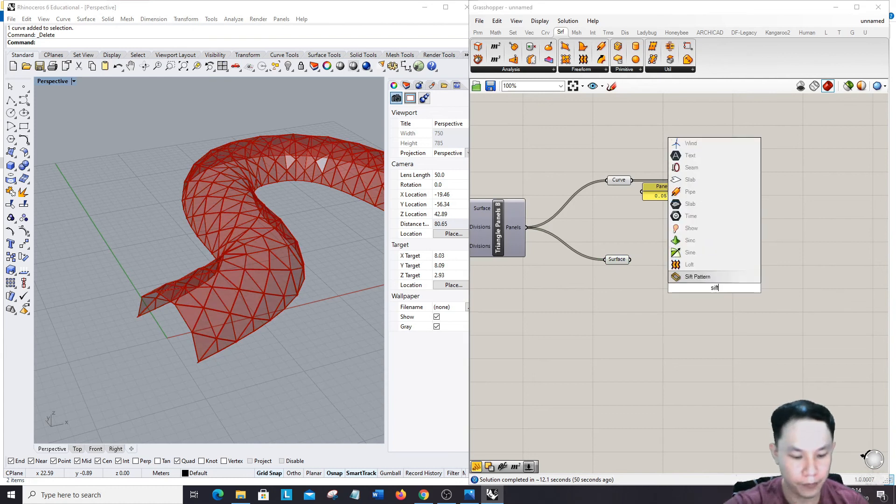
{"action": "type", "text": " pattern"}
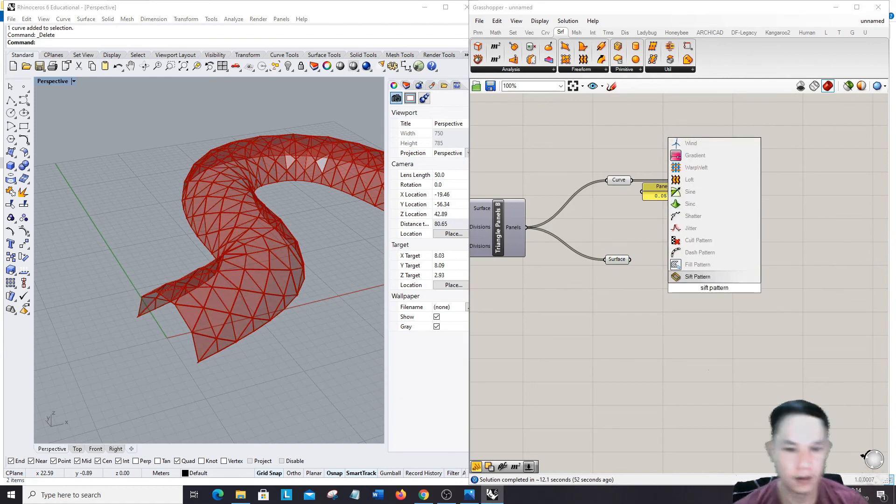
{"action": "left_click", "coordinate": [698, 276]}
{"action": "left_click_drag", "start_coordinate": [630, 259], "coordinate": [725, 273]}
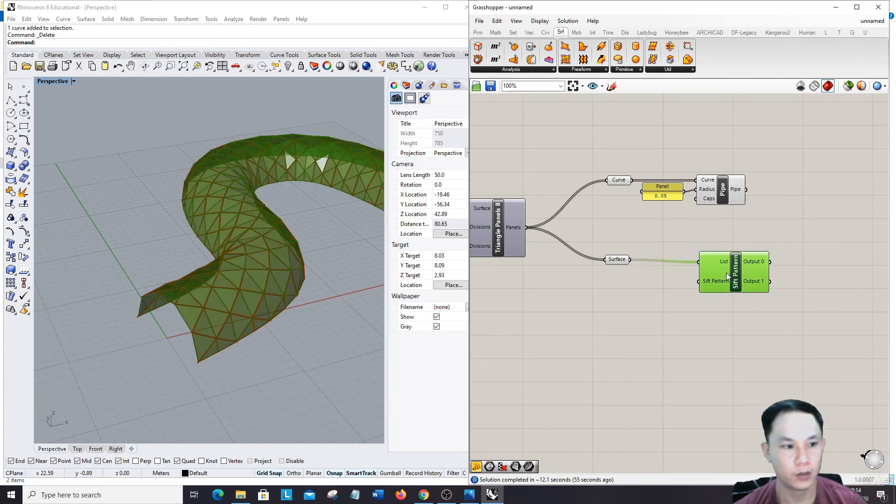
Add a Panel below the Surface parameter and turn off its Multiline Data option.
{"action": "double_click", "coordinate": [688, 342]}
{"action": "type", "text": "panel"}
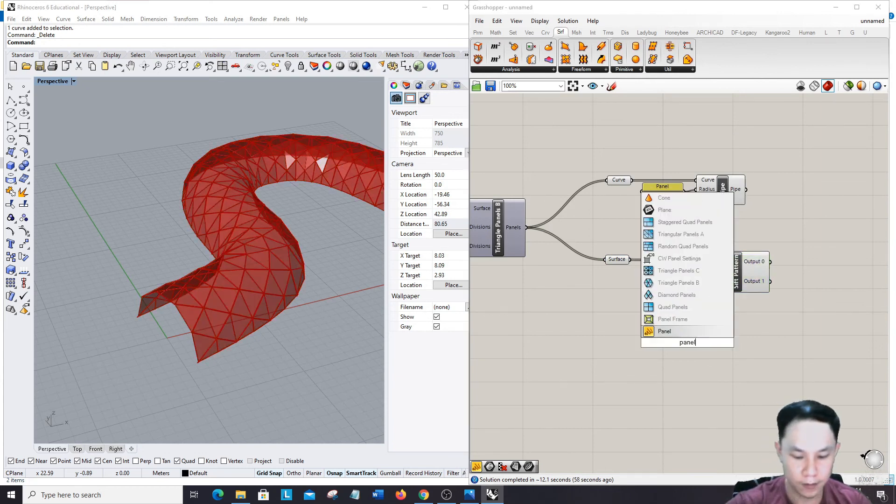
{"action": "key", "text": "Return"}
{"action": "right_click", "coordinate": [689, 345]}
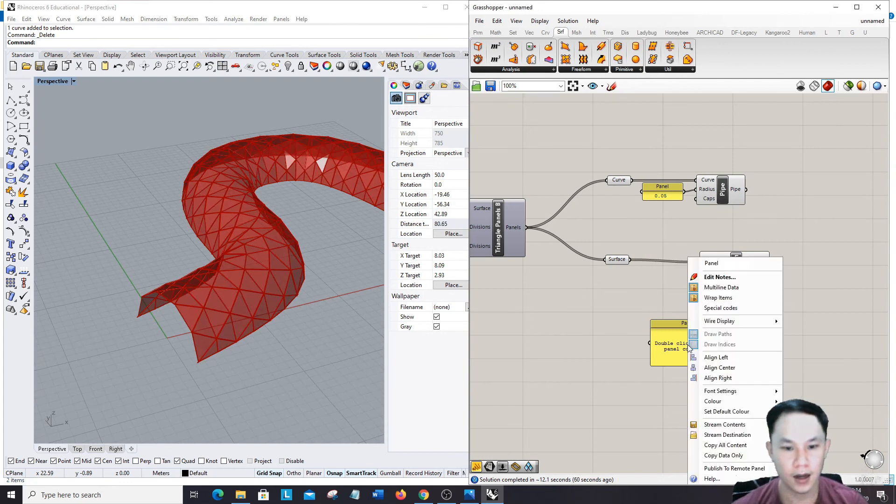
{"action": "left_click", "coordinate": [726, 292]}
Fill the Panel with lines 1,1,1,0,1,1,1,1,0,1,1,0,1,1,1,1, enlarge it and connect it to the Sift Pattern input.
{"action": "double_click", "coordinate": [694, 344]}
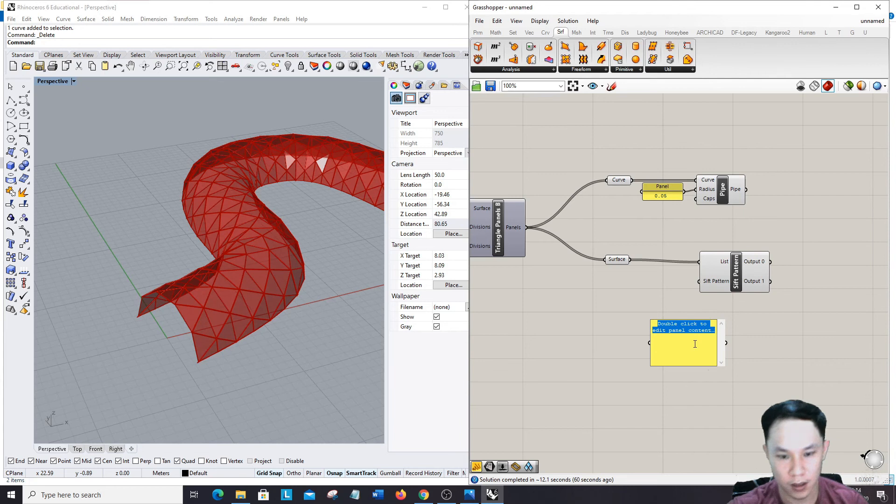
{"action": "type", "text": "1"}
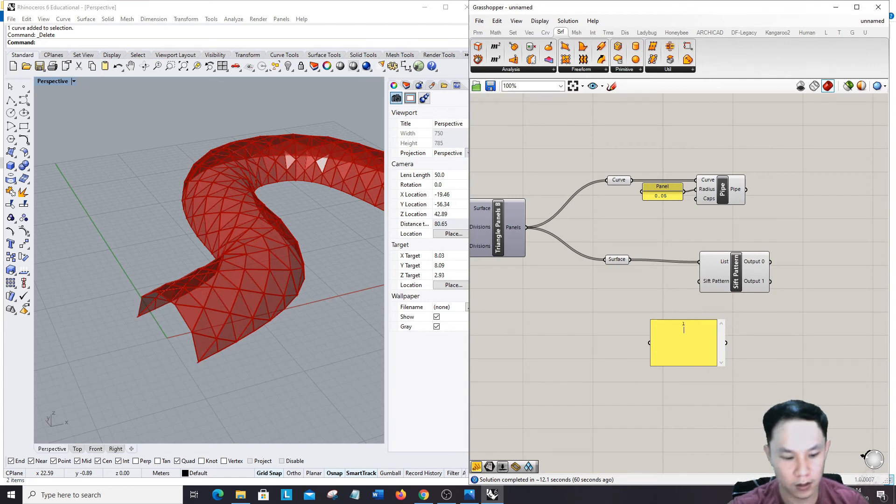
{"action": "left_click_drag", "start_coordinate": [688, 367], "coordinate": [688, 443]}
{"action": "left_click_drag", "start_coordinate": [690, 465], "coordinate": [691, 461]}
{"action": "left_click_drag", "start_coordinate": [670, 330], "coordinate": [637, 319]}
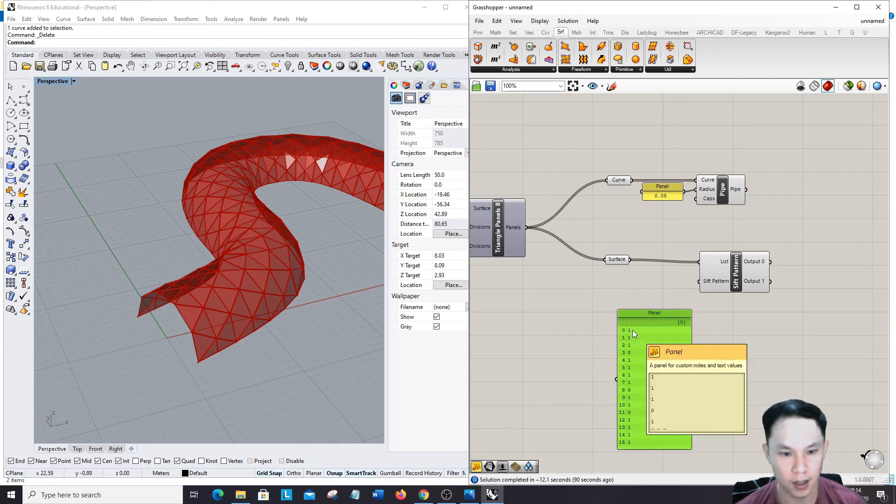
{"action": "left_click_drag", "start_coordinate": [693, 379], "coordinate": [699, 281]}
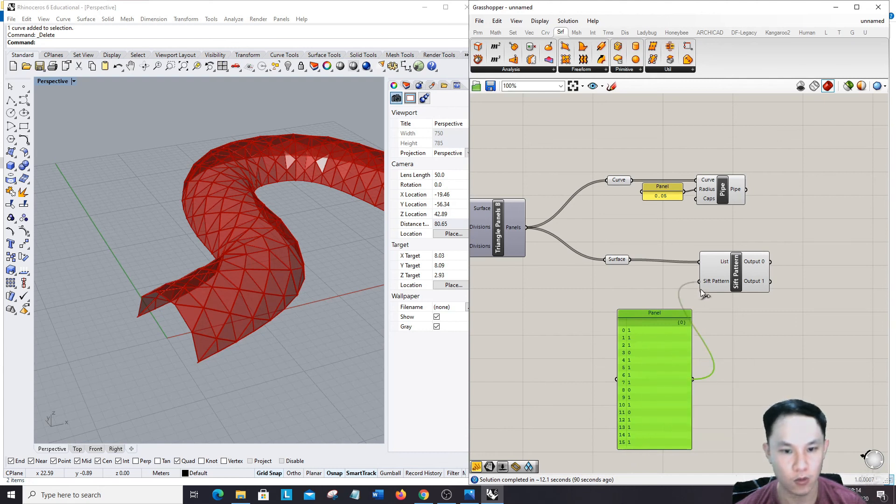
{"action": "left_click_drag", "start_coordinate": [651, 317], "coordinate": [625, 297]}
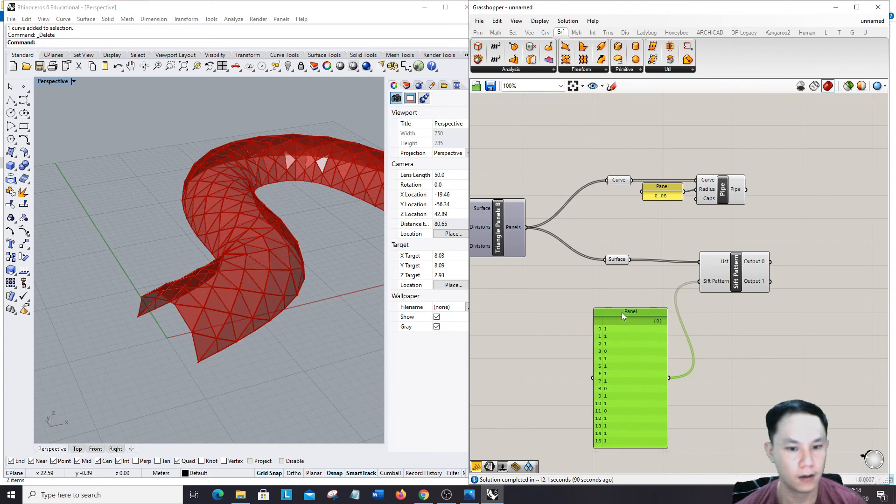
Add a second Surface parameter beside the Sift Pattern component and connect Output 0 to it.
{"action": "left_click", "coordinate": [714, 315]}
{"action": "double_click", "coordinate": [726, 323]}
{"action": "type", "text": "surface"}
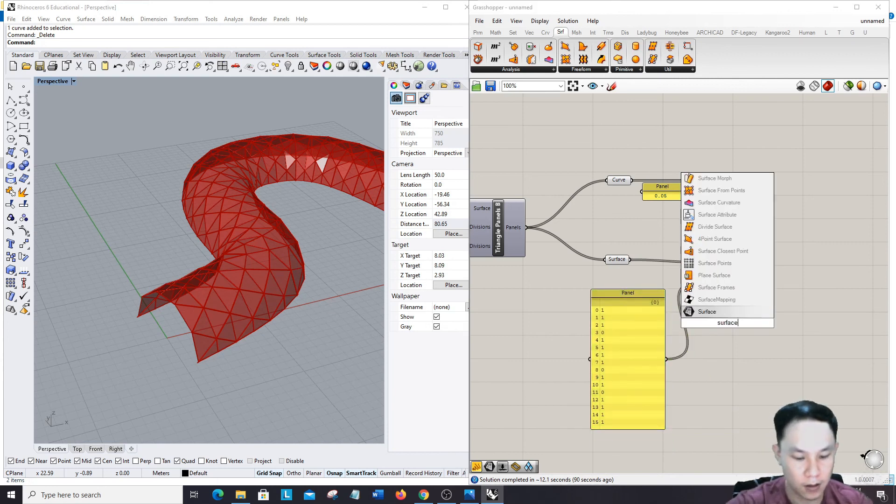
{"action": "key", "text": "Return"}
{"action": "left_click_drag", "start_coordinate": [729, 326], "coordinate": [823, 272]}
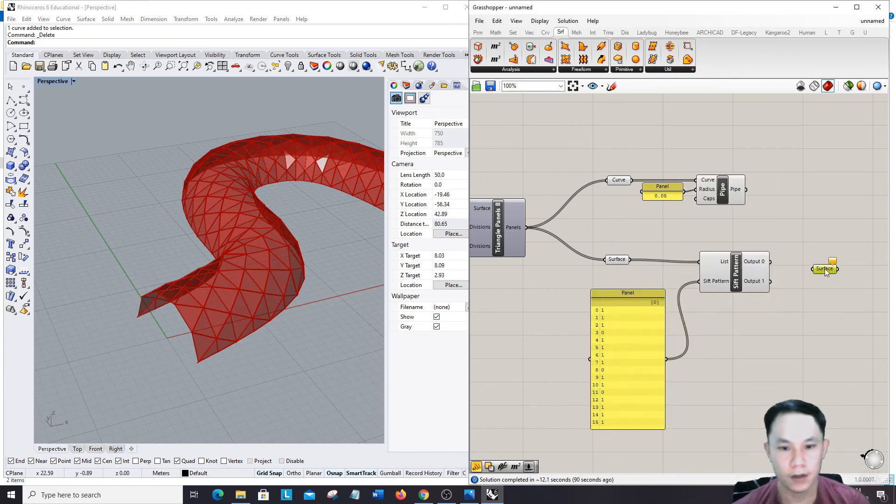
{"action": "left_click_drag", "start_coordinate": [770, 261], "coordinate": [809, 268]}
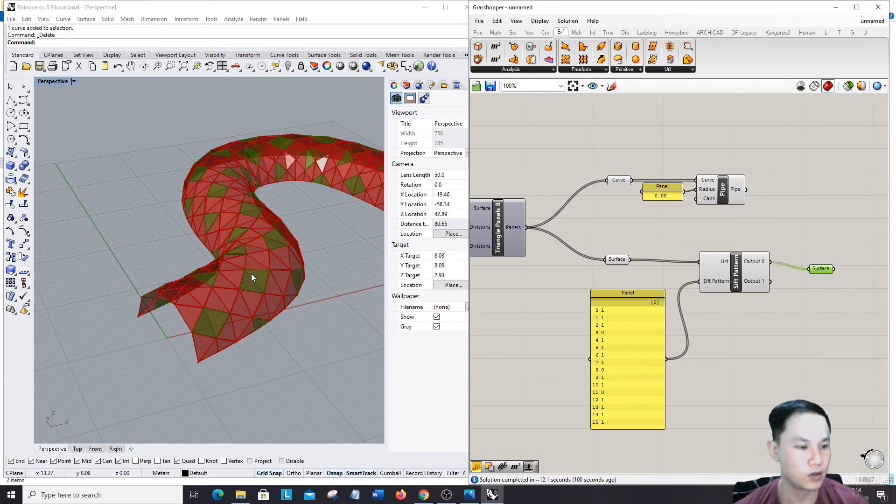
Replace the new Surface parameter's source with Sift Pattern's Output 1 and check the sifted panels on the tunnel.
{"action": "left_click_drag", "start_coordinate": [770, 281], "coordinate": [808, 269]}
{"action": "right_click_drag", "start_coordinate": [270, 290], "coordinate": [273, 270]}
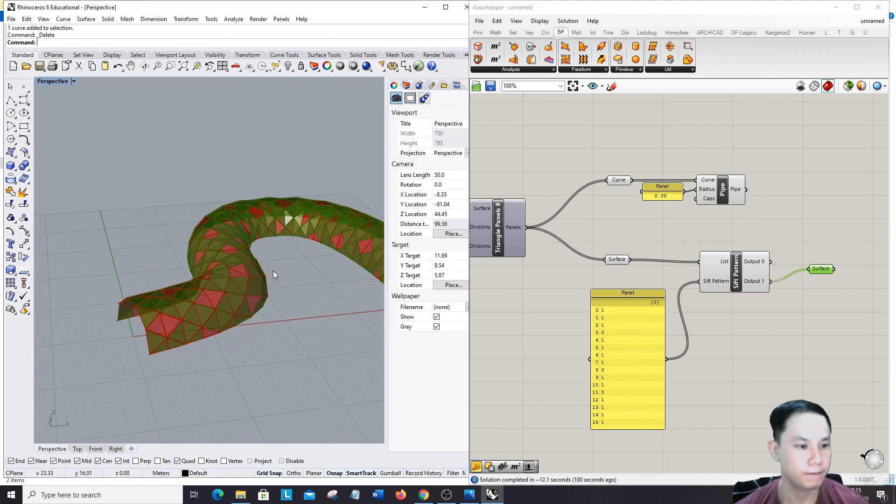
{"action": "scroll", "coordinate": [779, 283], "scroll_direction": "up", "scroll_amount": 3}
{"action": "scroll", "coordinate": [779, 283], "scroll_direction": "down", "scroll_amount": 3}
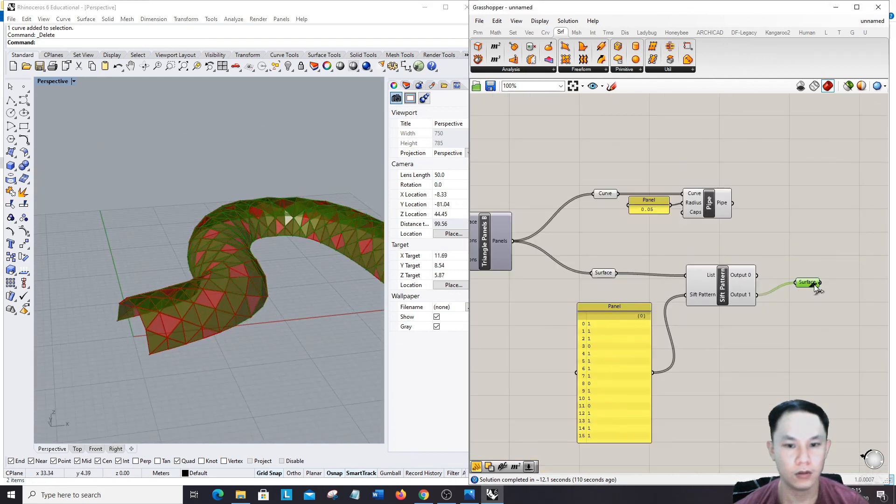
Bake the Pipe component's frame into the Rhino model.
{"action": "left_click", "coordinate": [741, 201]}
{"action": "right_click", "coordinate": [741, 205]}
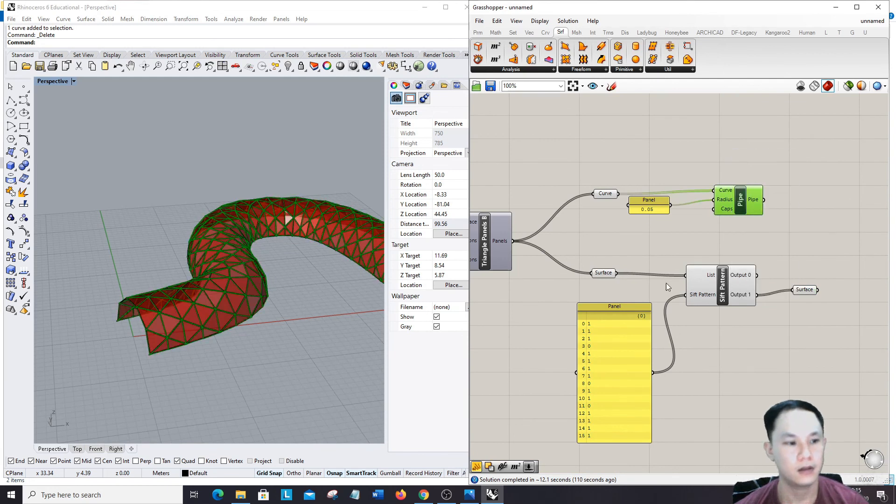
{"action": "left_click", "coordinate": [734, 240]}
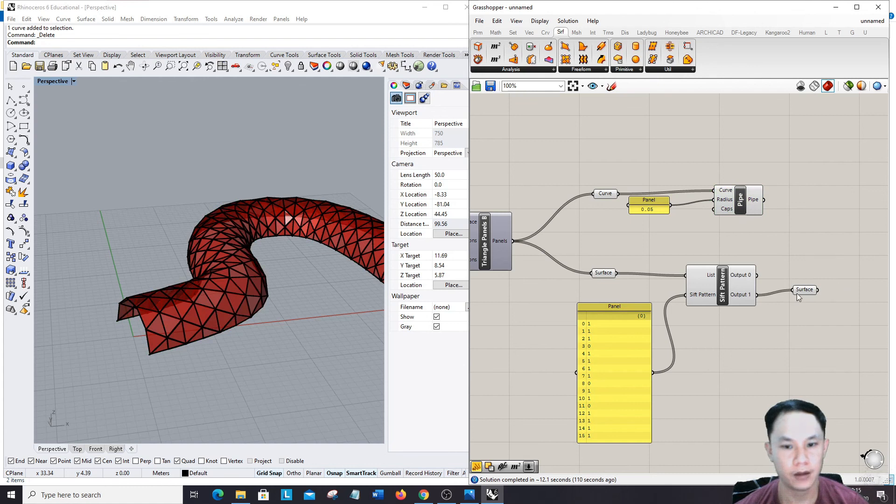
Bake the sifted panels from the Surface parameter after Sift Pattern into the Rhino model.
{"action": "left_click", "coordinate": [799, 291]}
{"action": "right_click", "coordinate": [801, 301]}
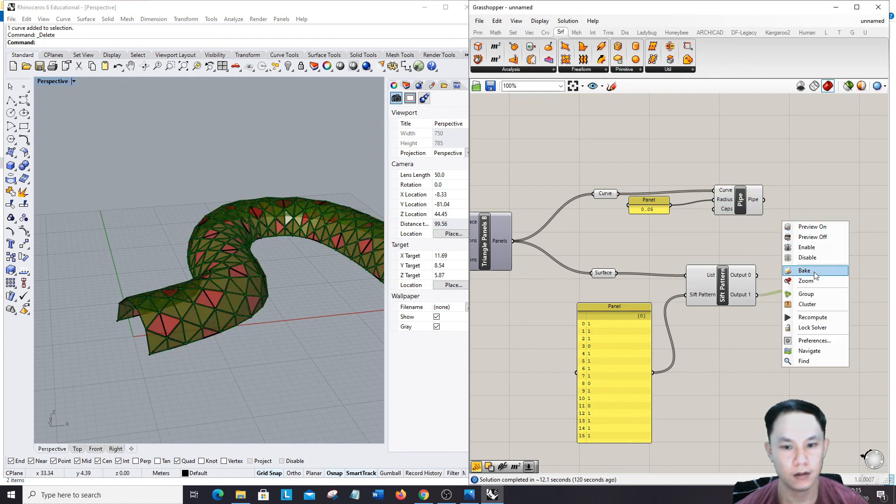
{"action": "left_click", "coordinate": [813, 272]}
{"action": "left_click", "coordinate": [777, 243]}
Turn off the preview of all components in the definition.
{"action": "scroll", "coordinate": [791, 273], "scroll_direction": "down", "scroll_amount": 8}
{"action": "left_click_drag", "start_coordinate": [812, 285], "coordinate": [643, 216]}
{"action": "right_click", "coordinate": [731, 199]}
{"action": "left_click", "coordinate": [742, 202]}
{"action": "left_click", "coordinate": [737, 215]}
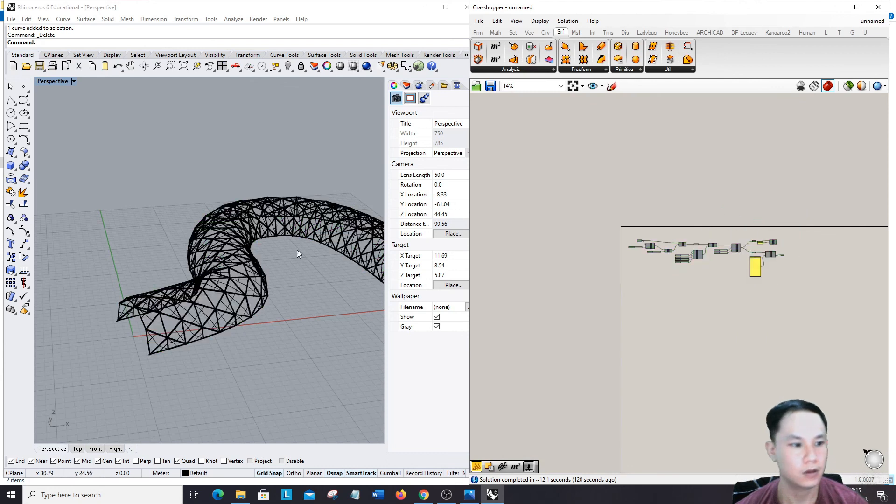
Set the Perspective viewport to Rendered display and inspect the baked tunnel and its pattern components up close.
{"action": "right_click_drag", "start_coordinate": [297, 250], "coordinate": [317, 261]}
{"action": "left_click", "coordinate": [47, 19]}
{"action": "left_click", "coordinate": [83, 245]}
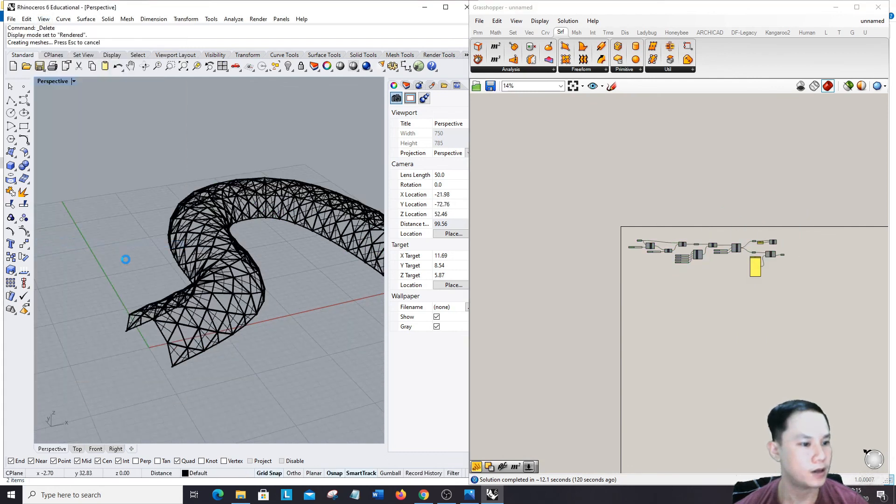
{"action": "mouse_move", "coordinate": [212, 306]}
{"action": "right_mouse_down"}
{"action": "mouse_move", "coordinate": [280, 295]}
{"action": "mouse_move", "coordinate": [307, 322]}
{"action": "mouse_move", "coordinate": [281, 313]}
{"action": "mouse_move", "coordinate": [213, 324]}
{"action": "right_mouse_up"}
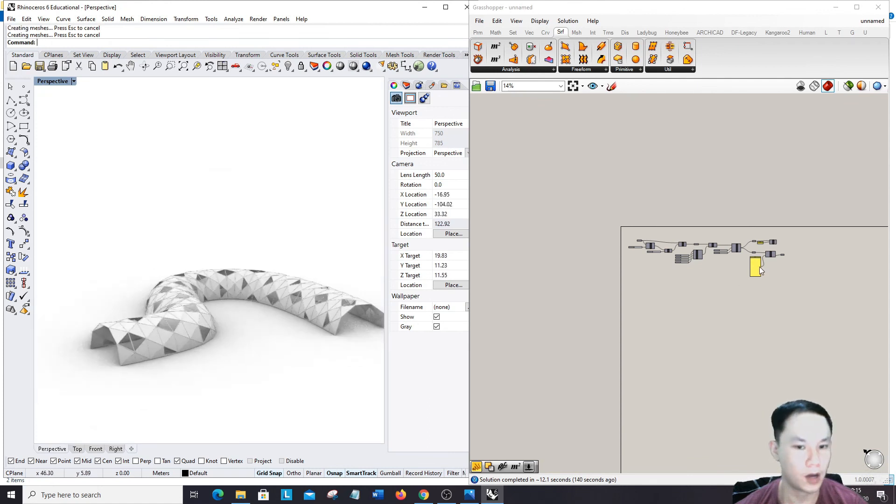
{"action": "scroll", "coordinate": [203, 327], "scroll_direction": "up", "scroll_amount": 3}
{"action": "scroll", "coordinate": [767, 266], "scroll_direction": "up", "scroll_amount": 5}
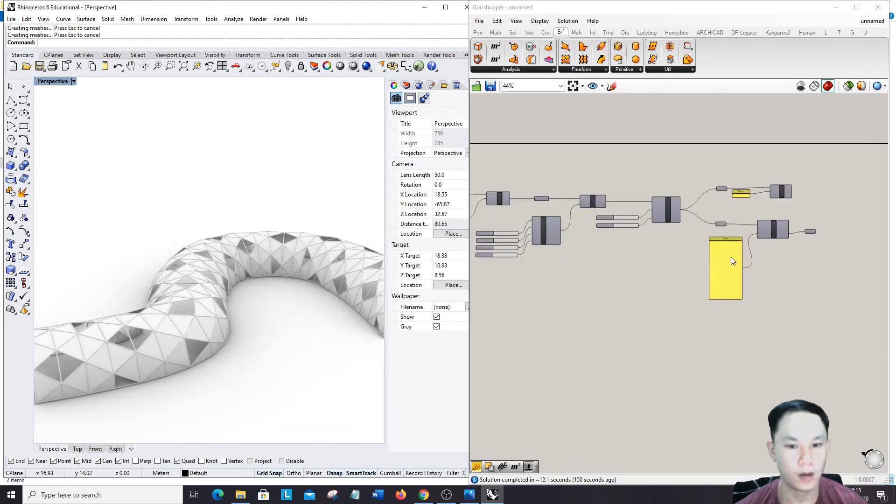
{"action": "scroll", "coordinate": [731, 259], "scroll_direction": "up", "scroll_amount": 3}
{"action": "scroll", "coordinate": [707, 287], "scroll_direction": "down", "scroll_amount": 3}
{"action": "scroll", "coordinate": [747, 191], "scroll_direction": "up", "scroll_amount": 5}
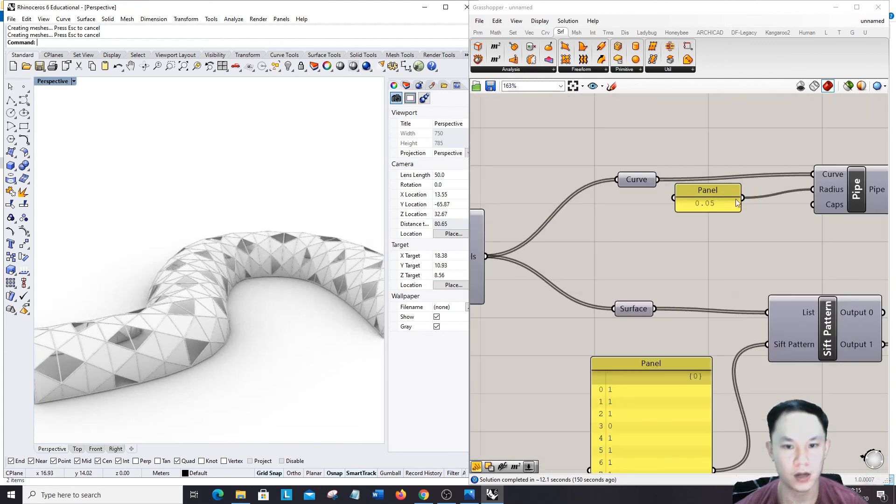